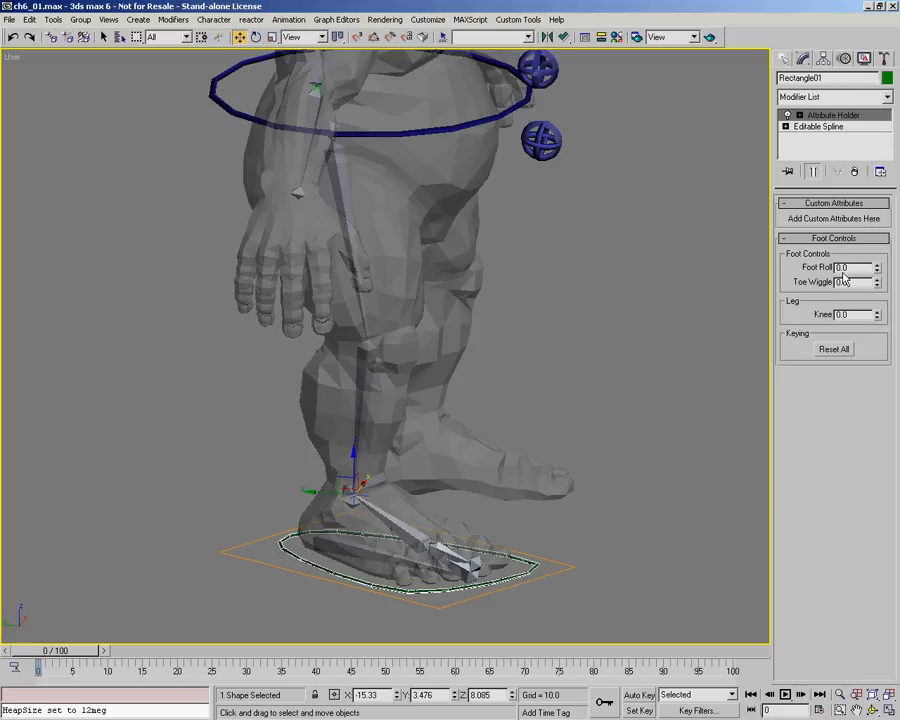
# Freeze the transforms of the three foot bones: the heel bone and the two reversed bones leading from toe to ankle
pyautogui.click(375, 548)
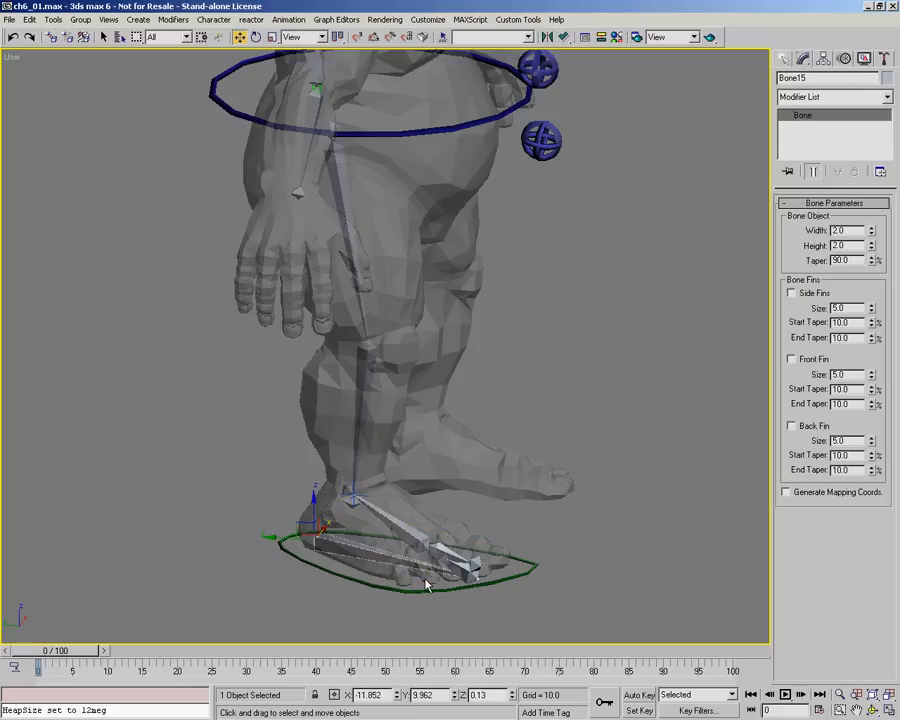
pyautogui.hotkey('alt', 'z')
pyautogui.moveTo(464, 586); pyautogui.dragTo(482, 504)
pyautogui.press('w')
pyautogui.keyDown('ctrl'); pyautogui.click(448, 533); pyautogui.keyUp('ctrl')
pyautogui.keyDown('ctrl'); pyautogui.click(319, 439); pyautogui.keyUp('ctrl')
pyautogui.moveTo(343, 548); pyautogui.dragTo(430, 463, button='middle')
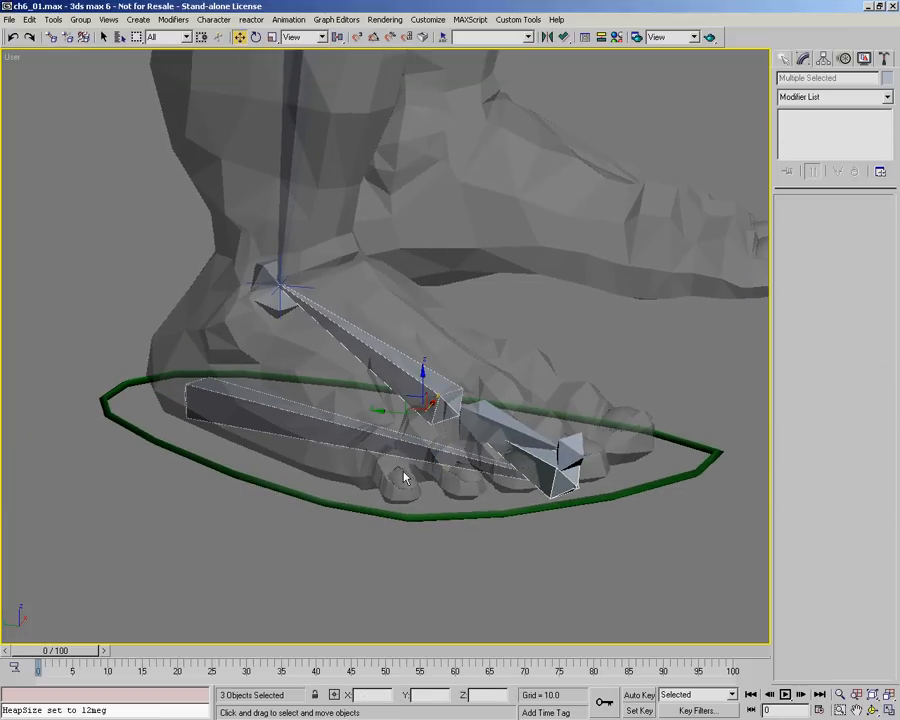
pyautogui.rightClick(352, 472)
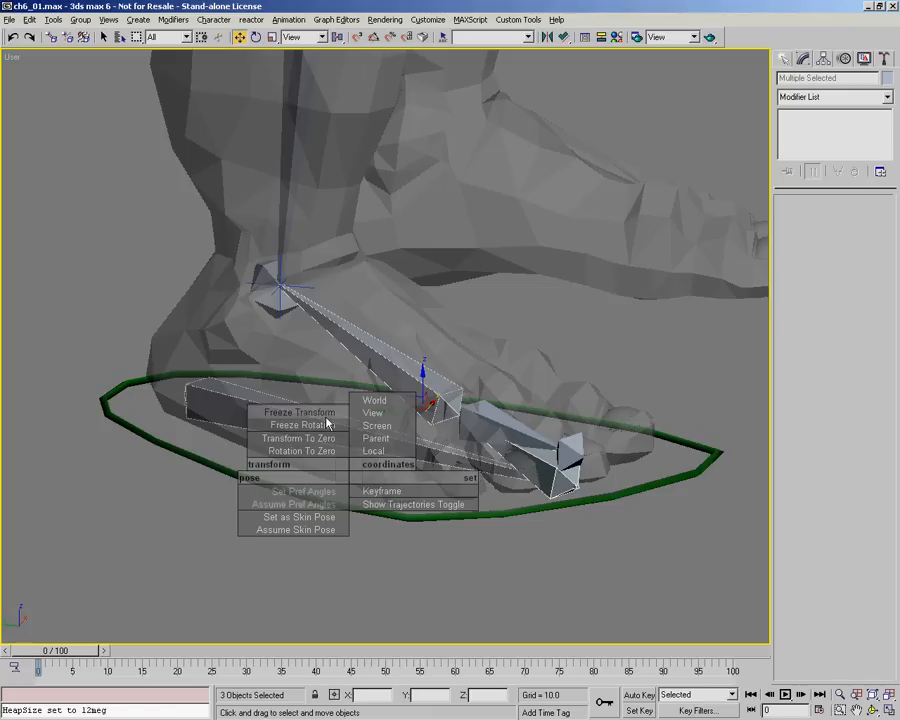
pyautogui.click(327, 418)
pyautogui.click(422, 416)
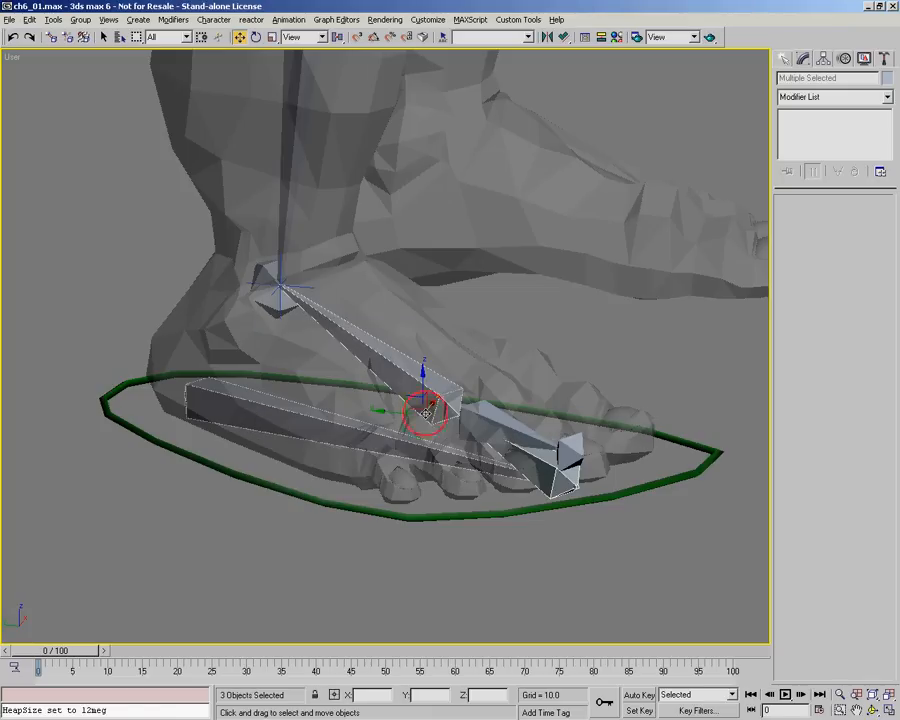
pyautogui.click(512, 314)
# Expand the rotation list of heel bone Bone15 to expose the X, Y and Z tracks under Zero Euler XYZ
pyautogui.click(309, 416)
pyautogui.moveTo(392, 408); pyautogui.dragTo(358, 408, button='middle')
pyautogui.hotkey('alt', 'z')
pyautogui.scroll(-1, 350, 397)
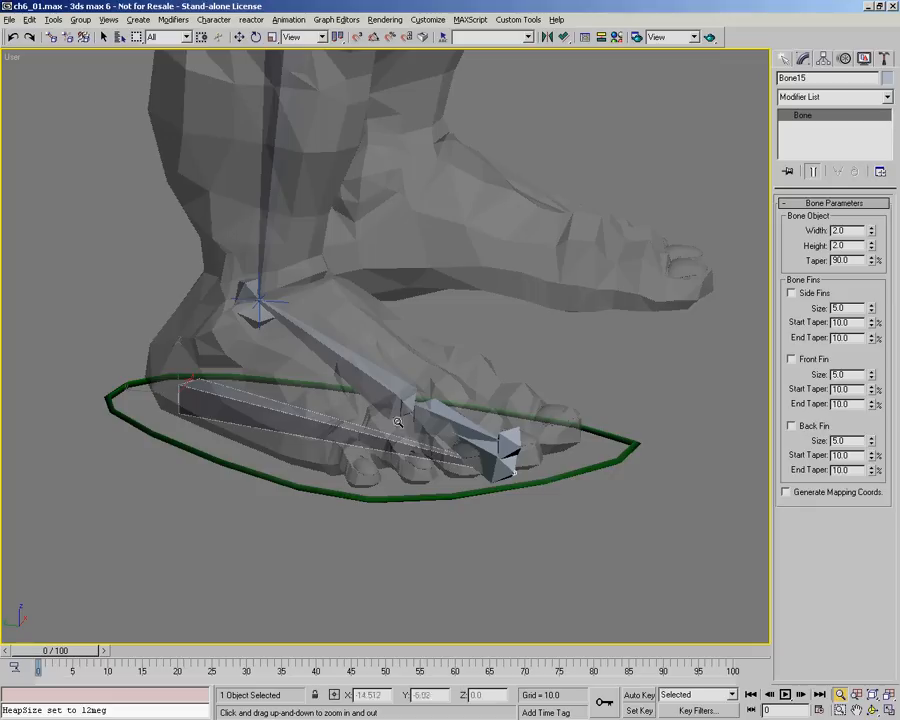
pyautogui.click(844, 60)
pyautogui.click(812, 151)
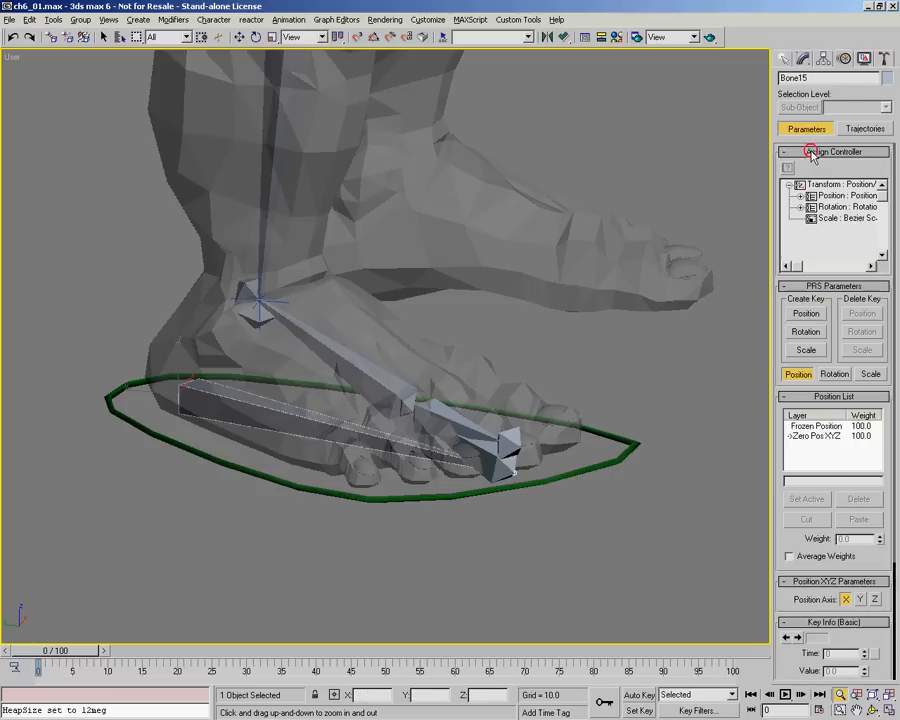
pyautogui.click(800, 196)
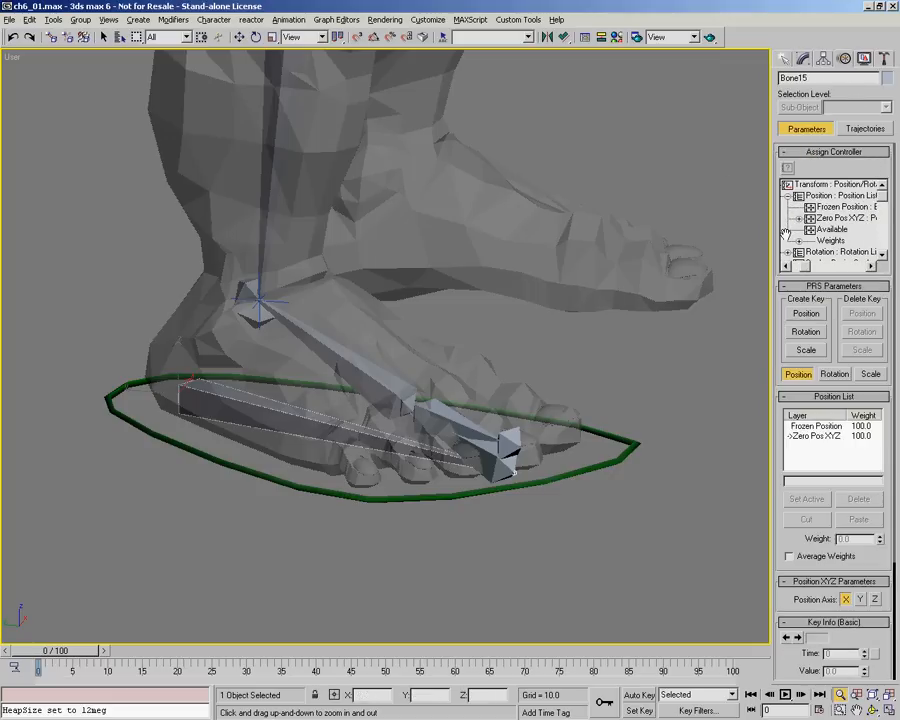
pyautogui.click(791, 196)
pyautogui.click(790, 207)
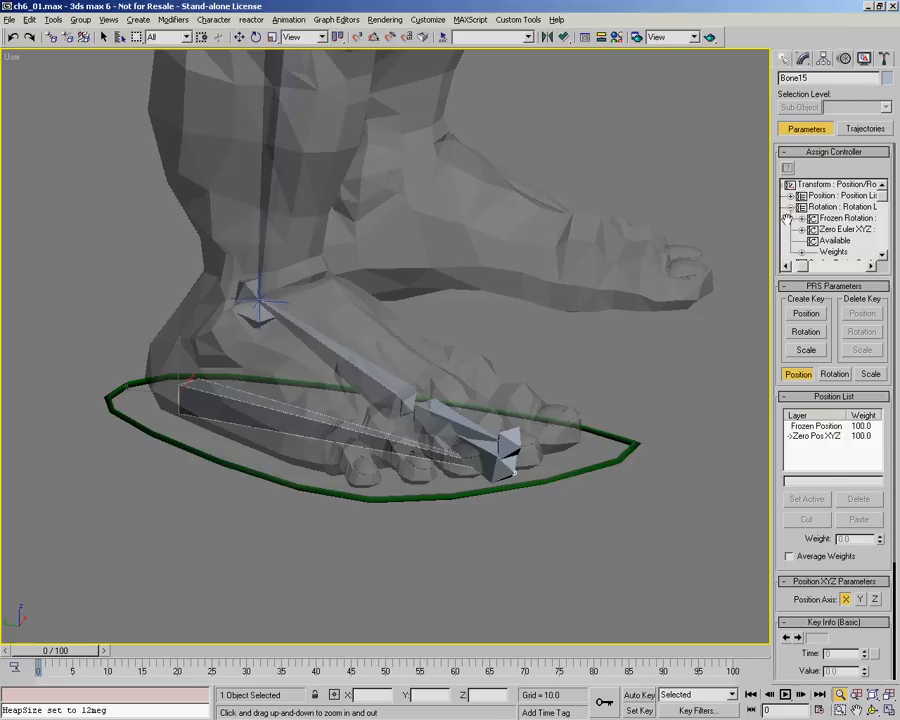
pyautogui.click(801, 230)
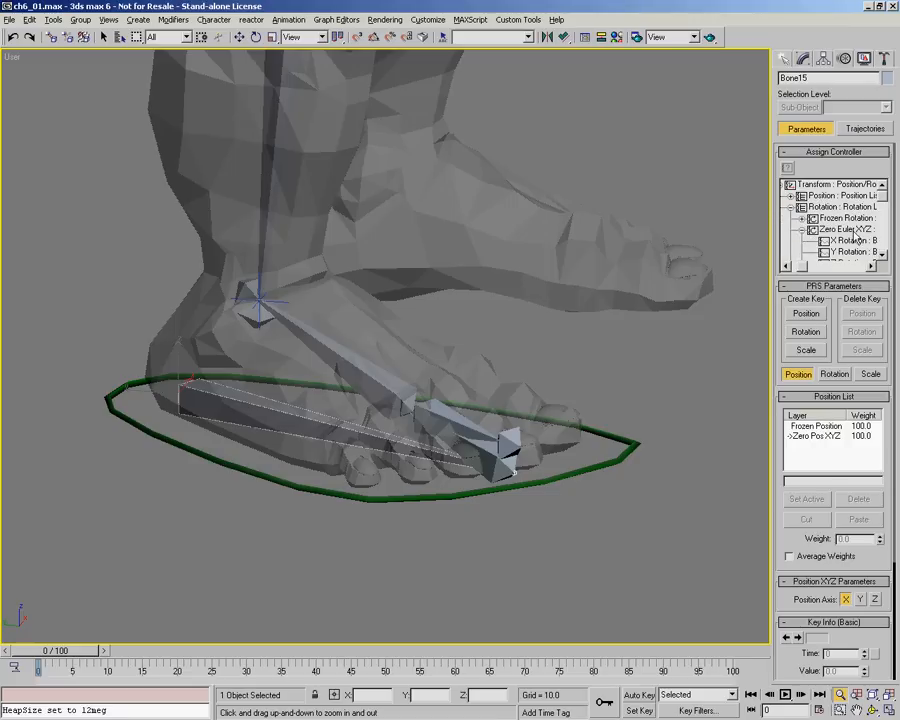
pyautogui.moveTo(784, 248); pyautogui.dragTo(765, 224)
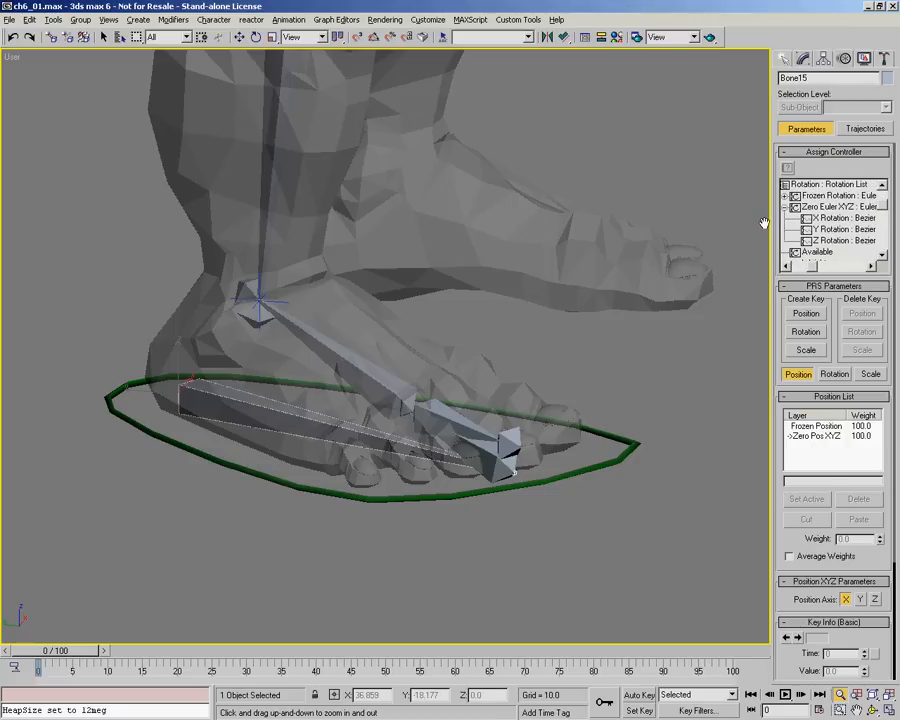
# Set the Move tool's reference coordinate system to Local and check the local axes of the foot bones
pyautogui.press('w')
pyautogui.keyDown('alt'); pyautogui.rightClick(256, 410); pyautogui.keyUp('alt')
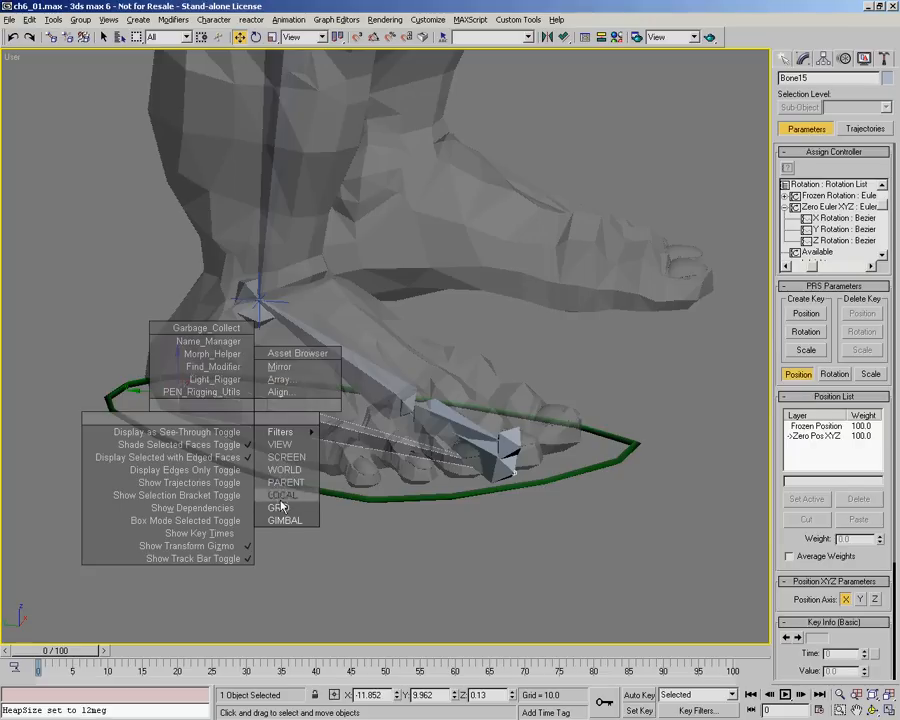
pyautogui.click(284, 495)
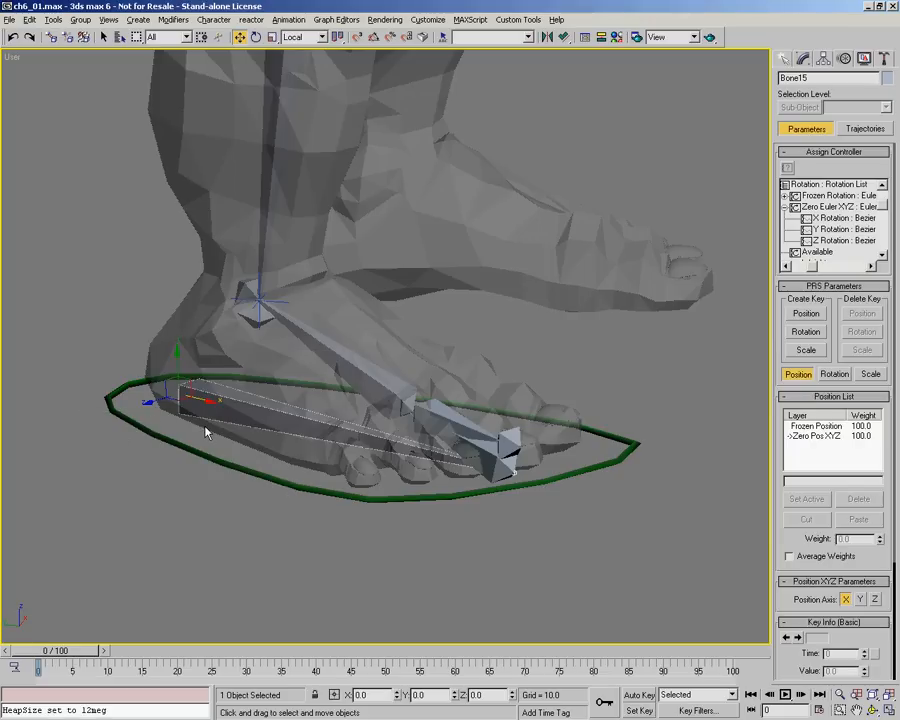
pyautogui.press('pagedown')
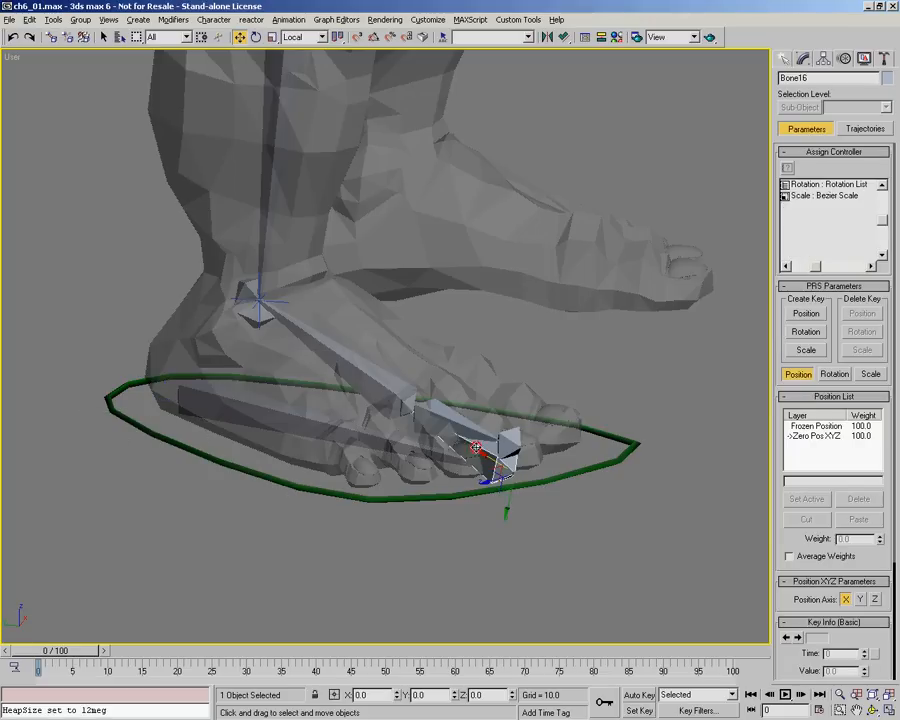
pyautogui.click(341, 357)
# Assign a Float Reactor controller to Bone15's Zero Euler Z Rotation and move its parameters window clear of the foot
pyautogui.click(270, 413)
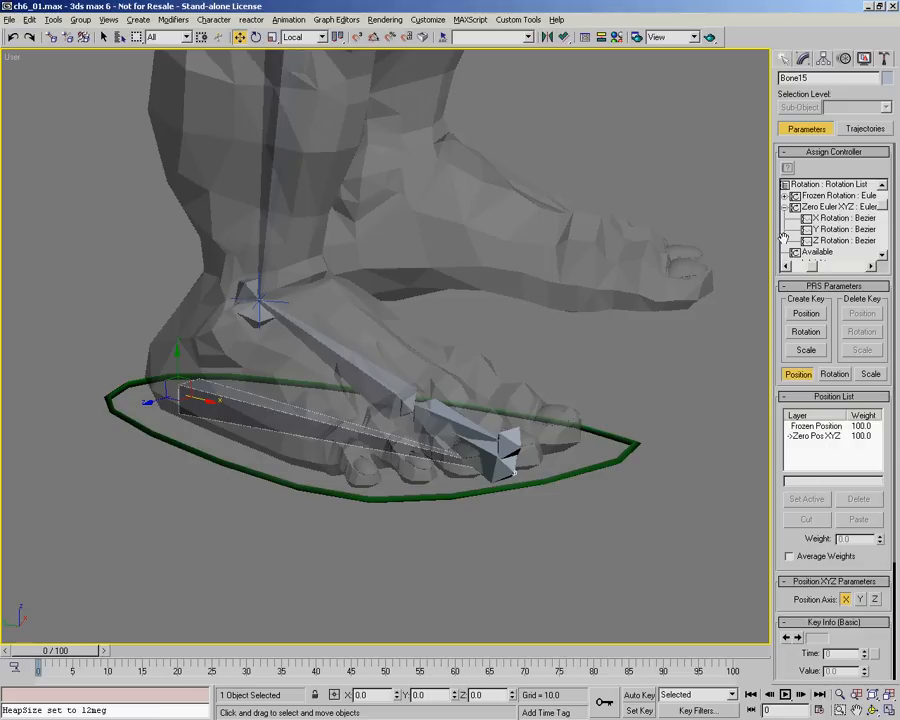
pyautogui.moveTo(813, 268); pyautogui.dragTo(812, 271)
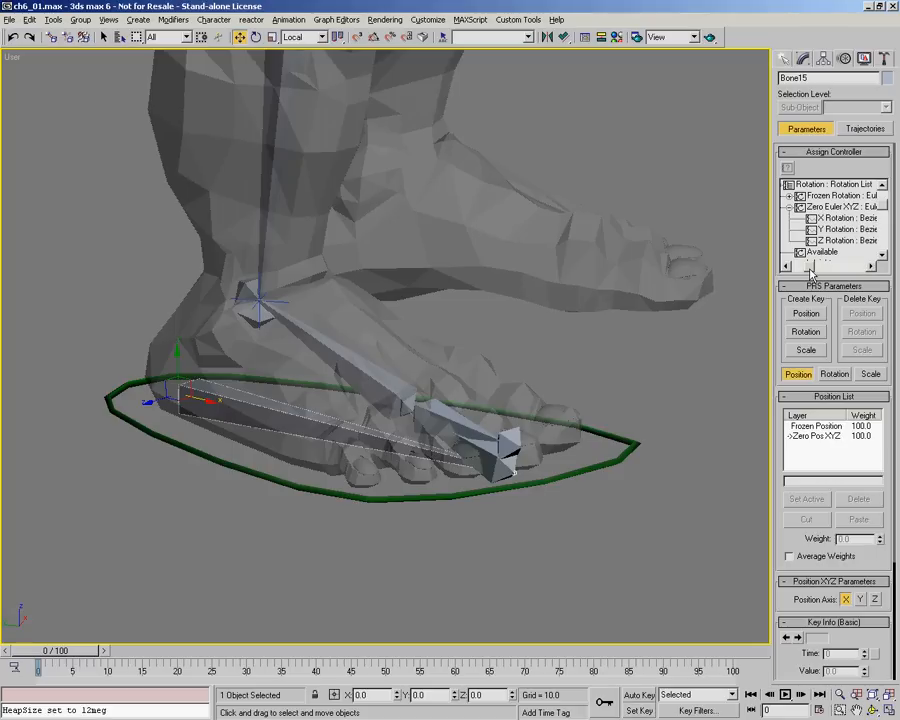
pyautogui.click(845, 240)
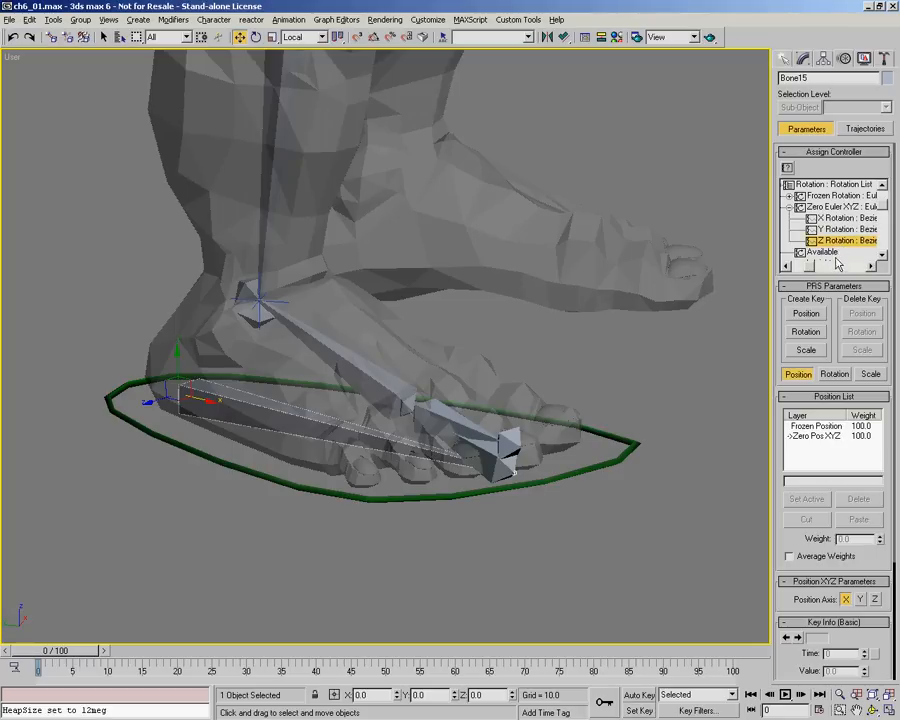
pyautogui.click(787, 167)
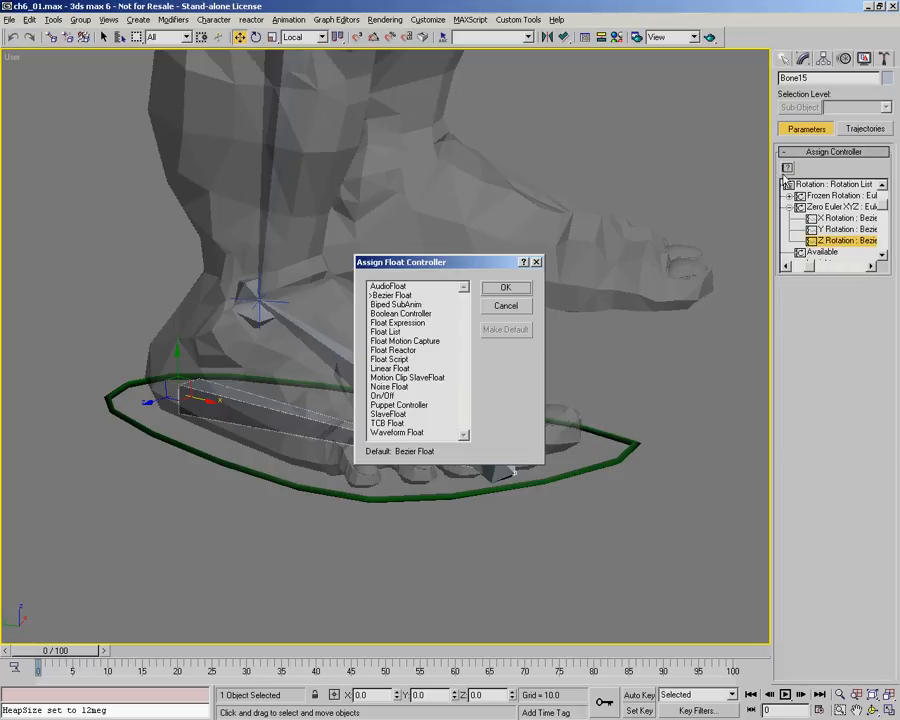
pyautogui.doubleClick(389, 350)
pyautogui.moveTo(740, 185); pyautogui.dragTo(91, 73)
# Assign a Float Reactor controller to Bone16's Zero Euler Z Rotation and move its parameters window above the foot
pyautogui.click(474, 446)
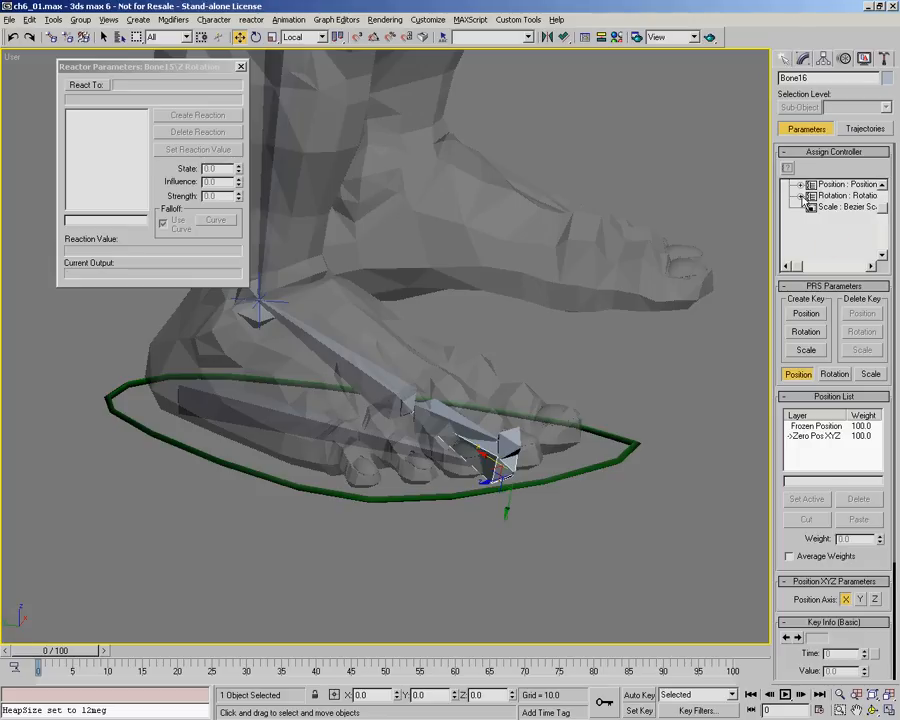
pyautogui.click(800, 196)
pyautogui.click(797, 218)
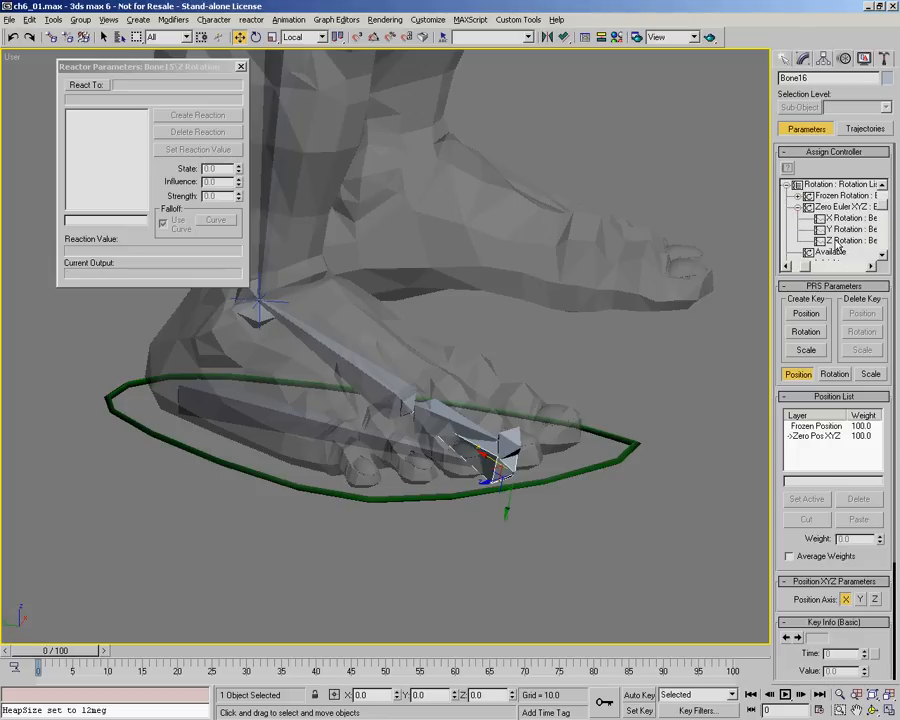
pyautogui.click(838, 241)
pyautogui.click(787, 168)
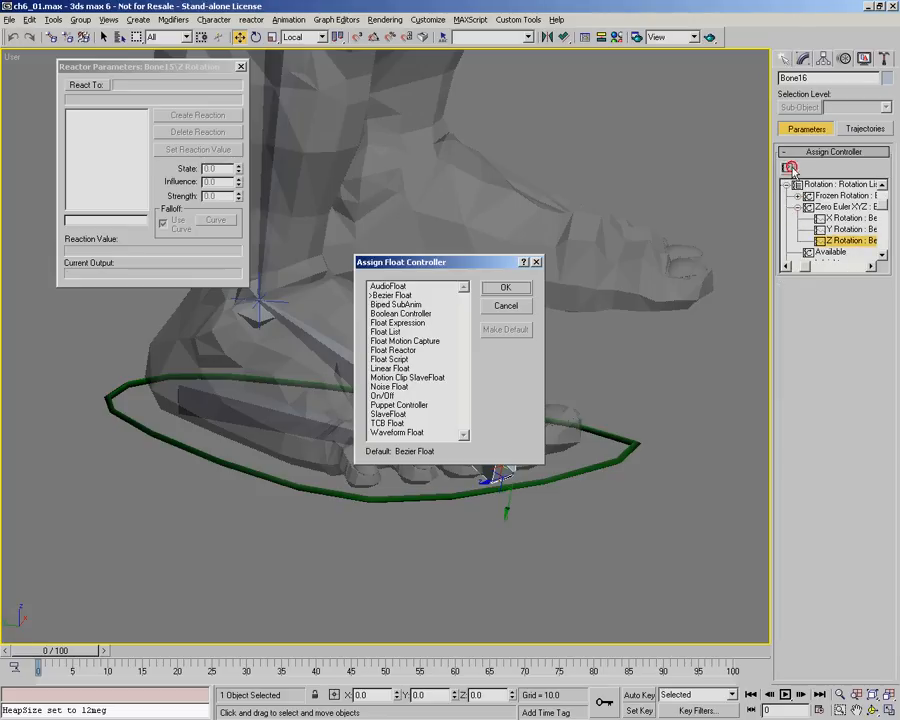
pyautogui.doubleClick(394, 351)
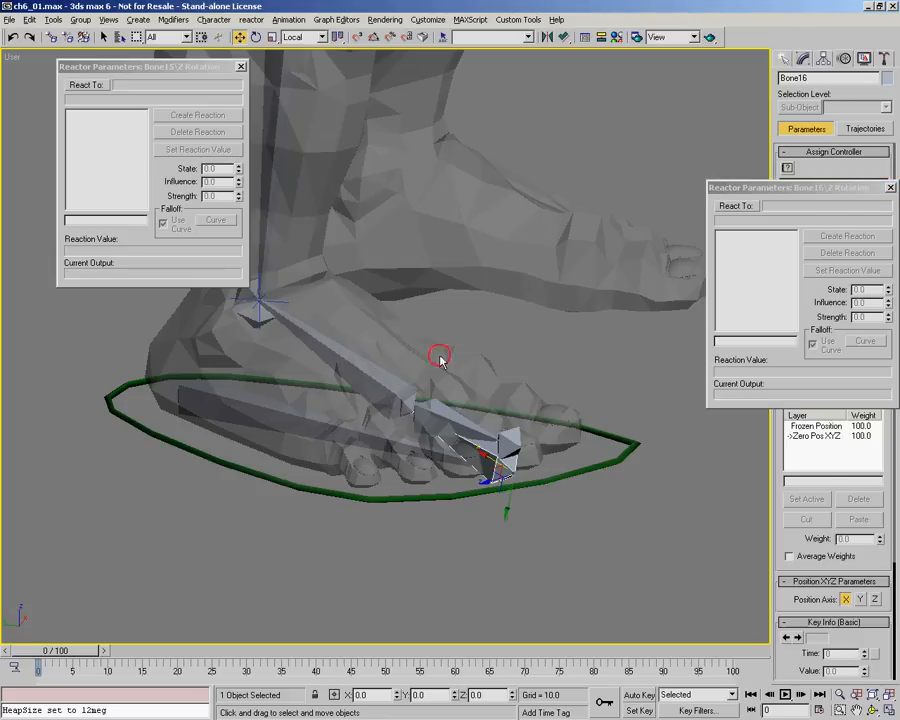
pyautogui.moveTo(761, 191); pyautogui.dragTo(588, 75)
# Assign a Float Reactor controller to Bone17's Zero Euler Z Rotation and line up the three reactor windows side by side
pyautogui.click(401, 385)
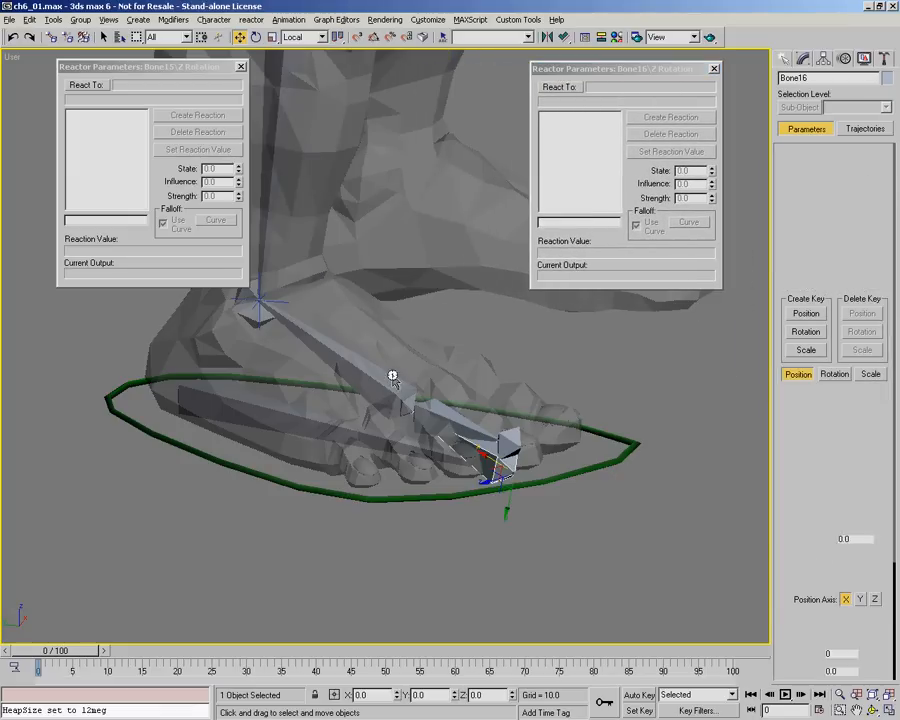
pyautogui.click(786, 185)
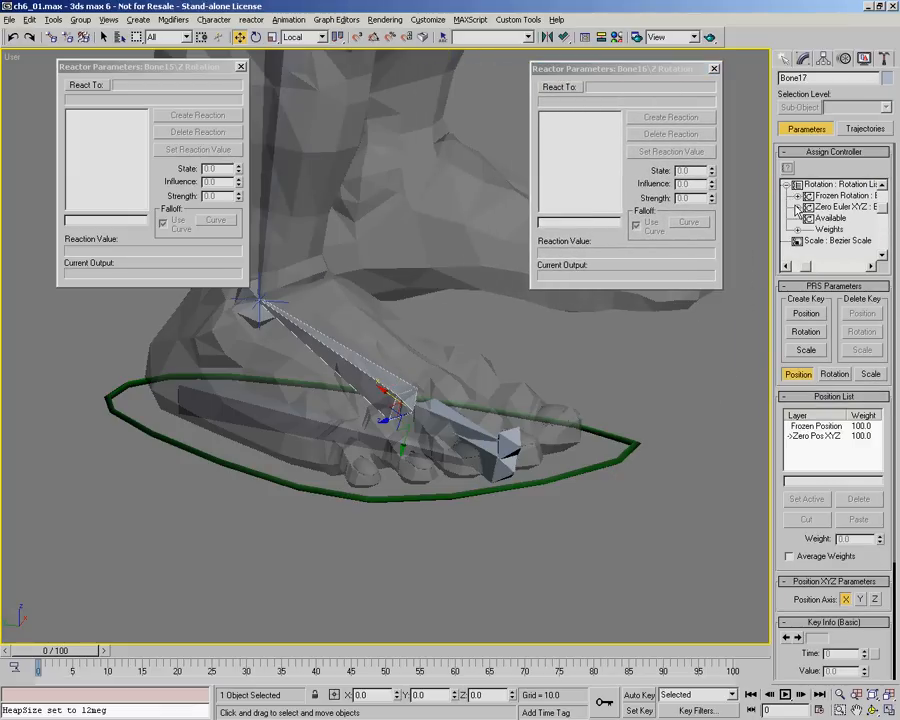
pyautogui.click(797, 206)
pyautogui.click(832, 241)
pyautogui.click(787, 167)
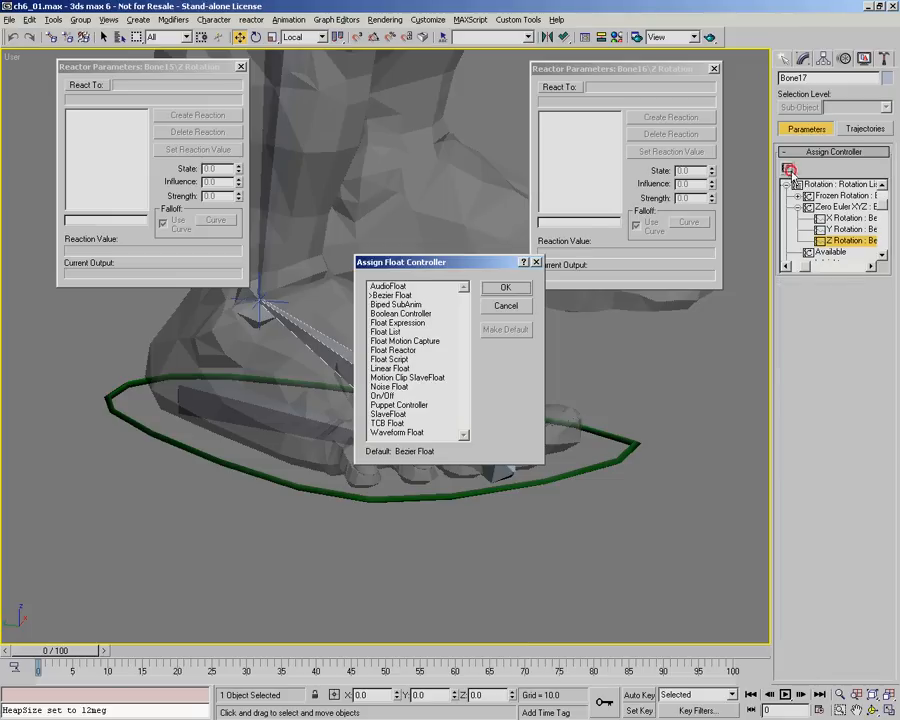
pyautogui.doubleClick(401, 352)
pyautogui.moveTo(779, 190); pyautogui.dragTo(334, 67)
pyautogui.click(170, 74)
pyautogui.moveTo(615, 68); pyautogui.dragTo(601, 70)
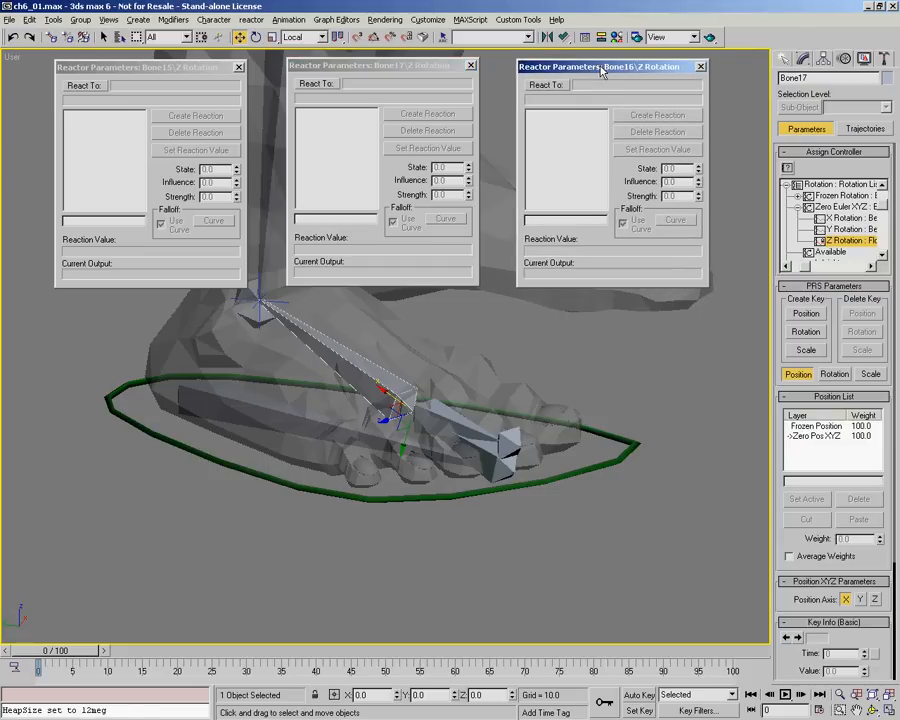
# Display the foot control shape's custom attributes and make Bone15's Z Rotation react to Rectangle01's footRoll attribute
pyautogui.click(784, 58)
pyautogui.click(424, 496)
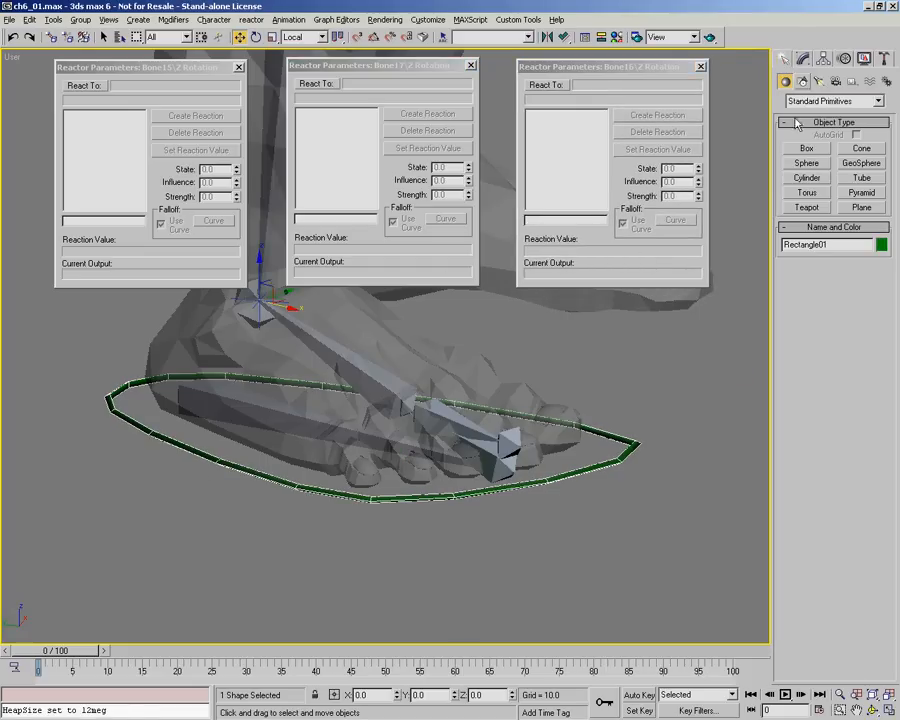
pyautogui.click(803, 58)
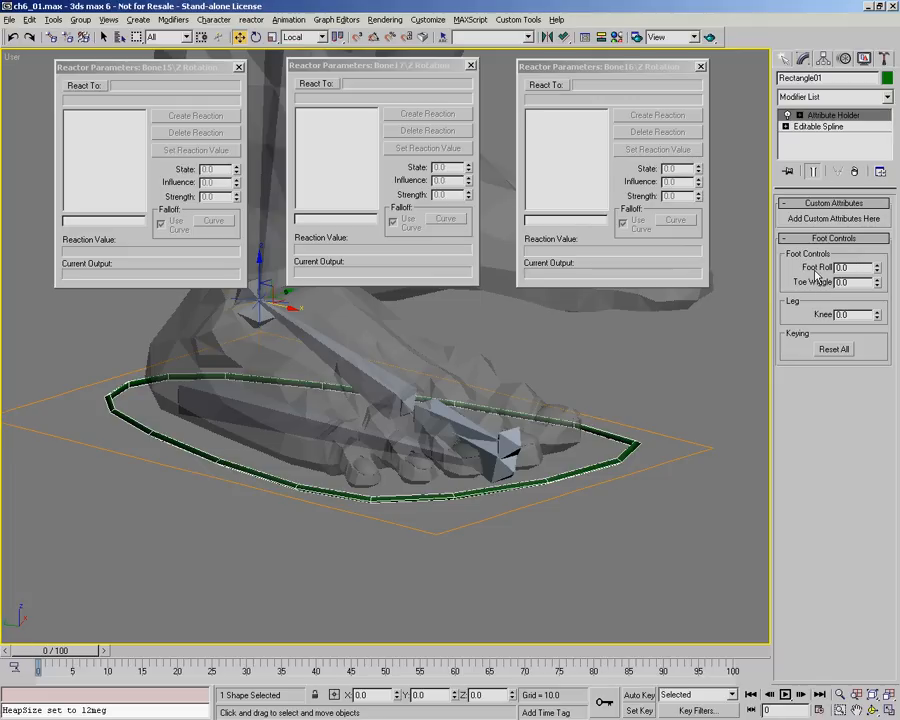
pyautogui.click(84, 86)
pyautogui.click(207, 293)
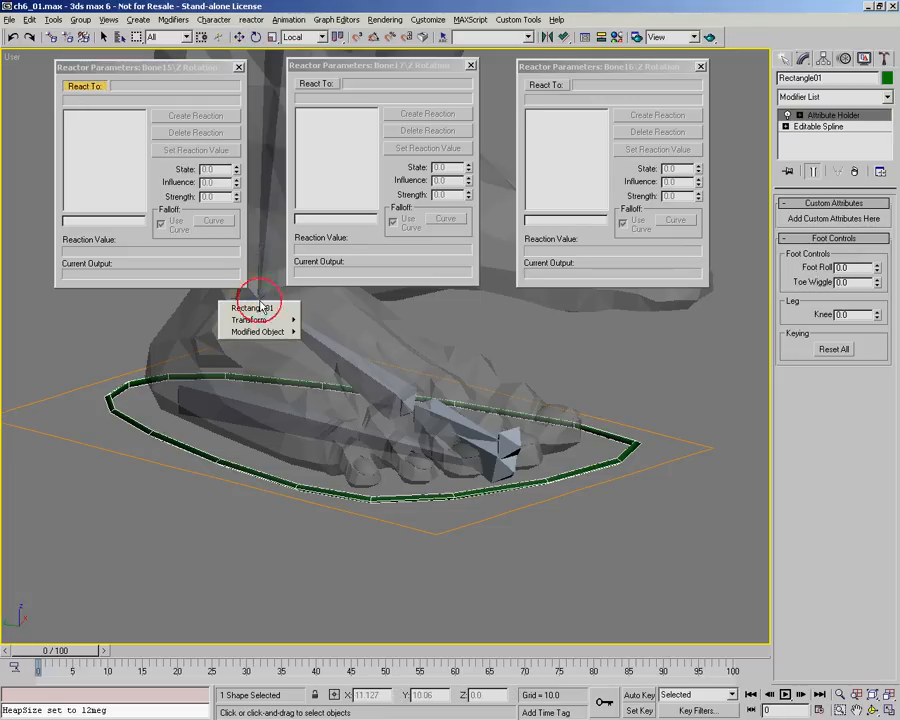
pyautogui.moveTo(259, 338)
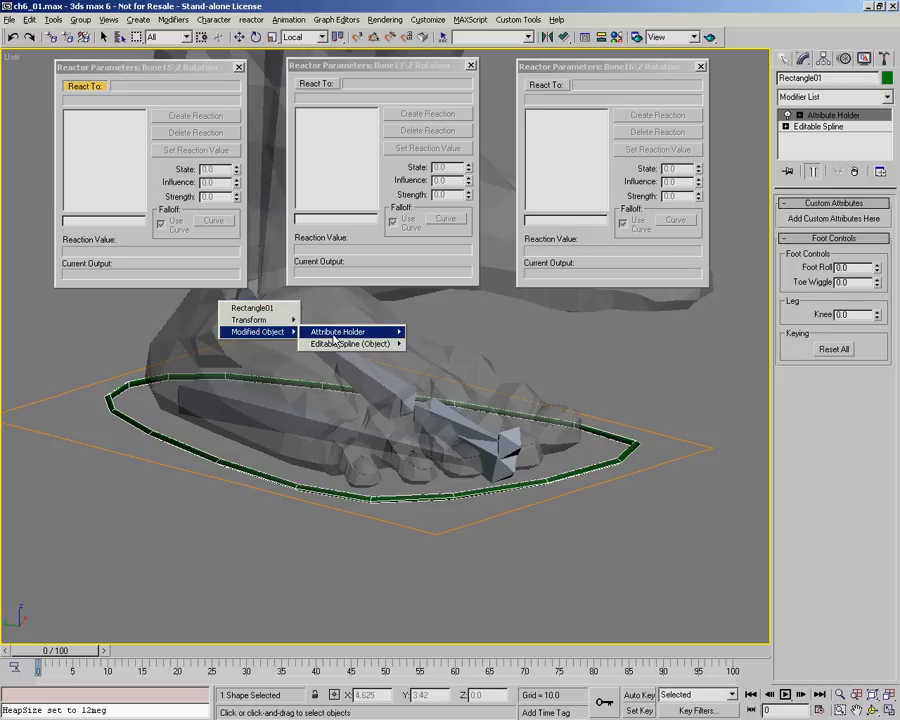
pyautogui.moveTo(312, 333)
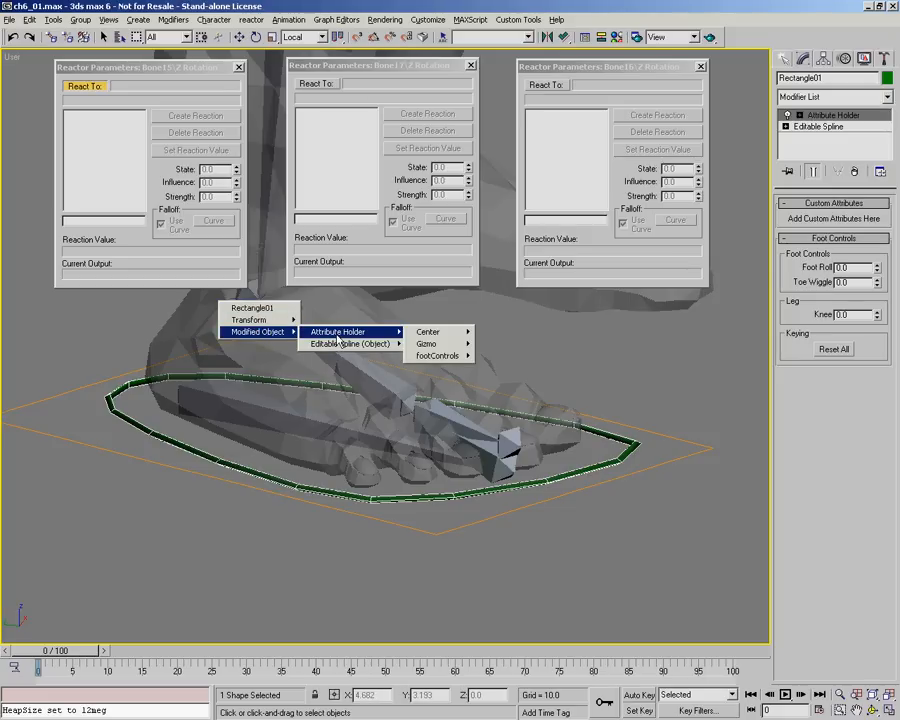
pyautogui.moveTo(437, 356)
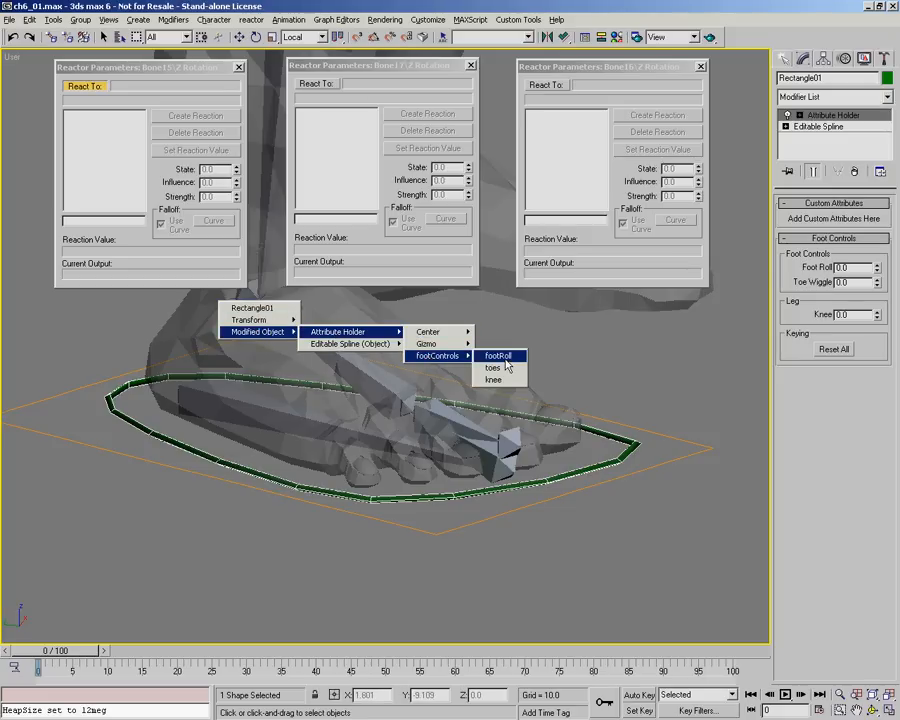
pyautogui.click(504, 358)
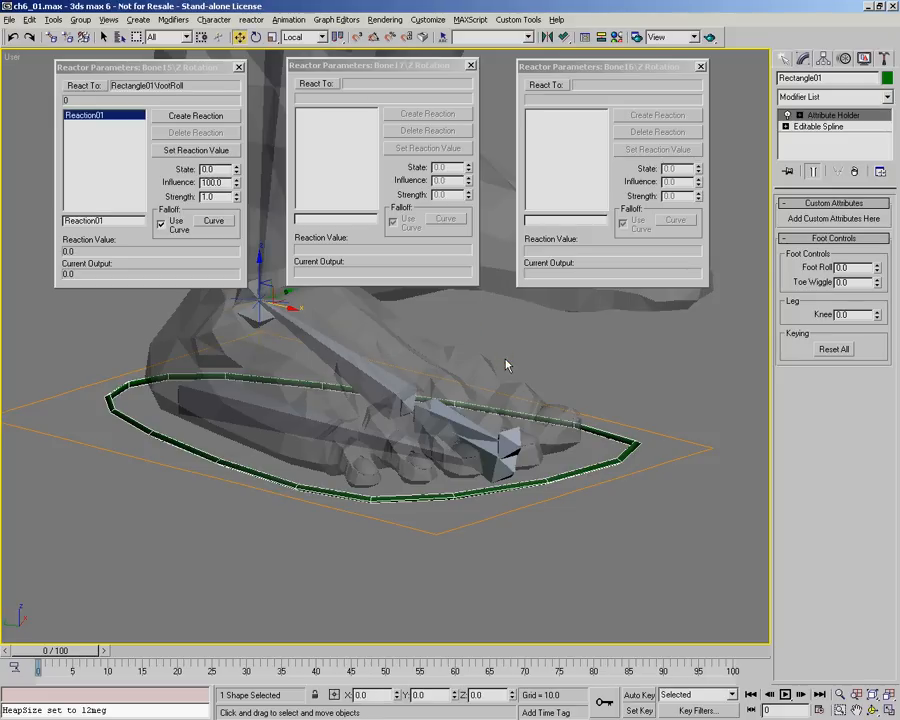
# Make Bone17's Z Rotation react to Rectangle01's footRoll attribute
pyautogui.click(313, 87)
pyautogui.click(287, 484)
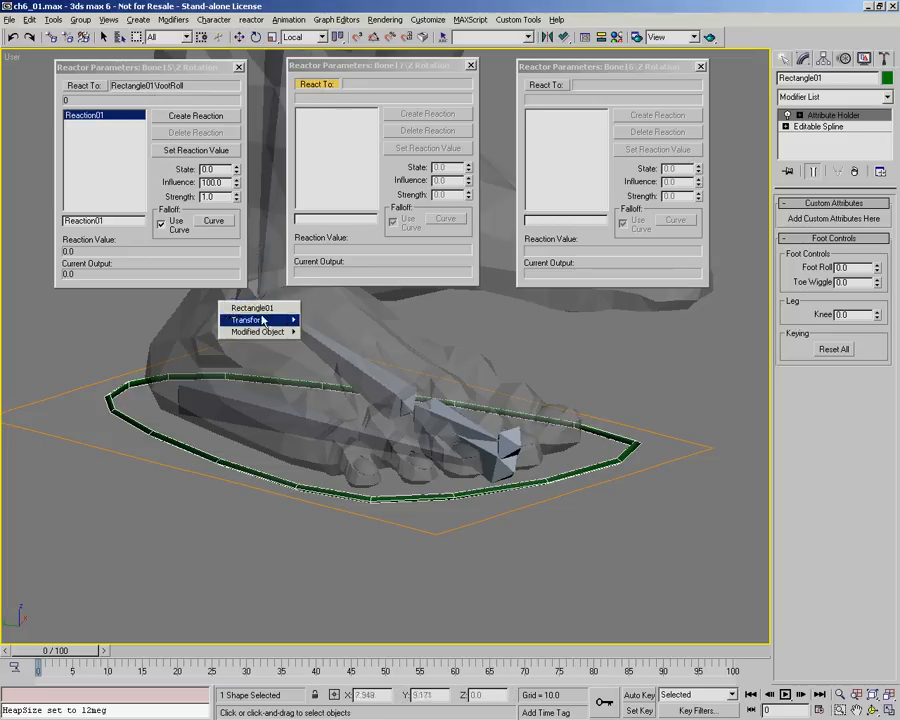
pyautogui.moveTo(268, 332)
pyautogui.moveTo(345, 332)
pyautogui.moveTo(437, 356)
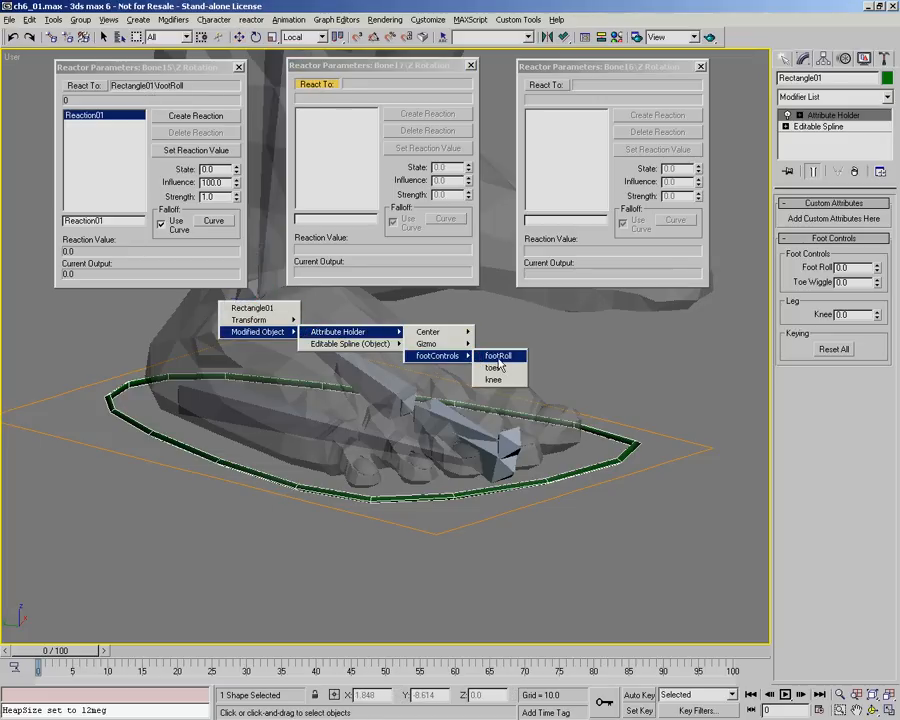
pyautogui.click(500, 357)
# Make Bone16's Z Rotation react to Rectangle01's footRoll attribute
pyautogui.click(548, 85)
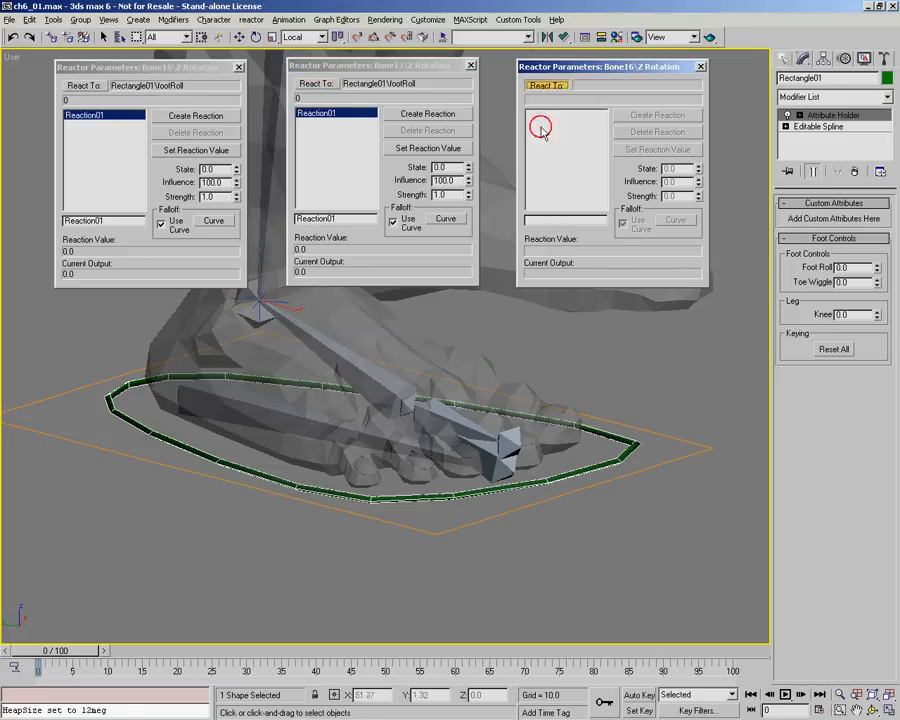
pyautogui.click(314, 488)
pyautogui.moveTo(265, 332)
pyautogui.moveTo(350, 332)
pyautogui.moveTo(436, 356)
pyautogui.click(500, 356)
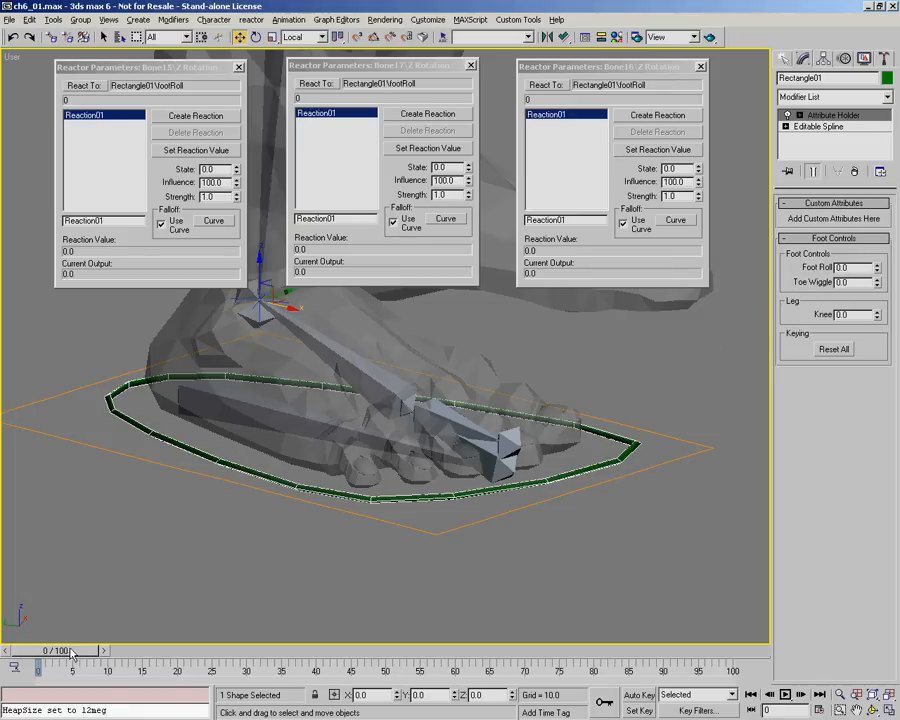
# With Auto Key on, key Rectangle01's Foot Roll at -90 on frame 10 and at 0 on frame 20
pyautogui.moveTo(62, 651); pyautogui.dragTo(120, 654)
pyautogui.press('w')
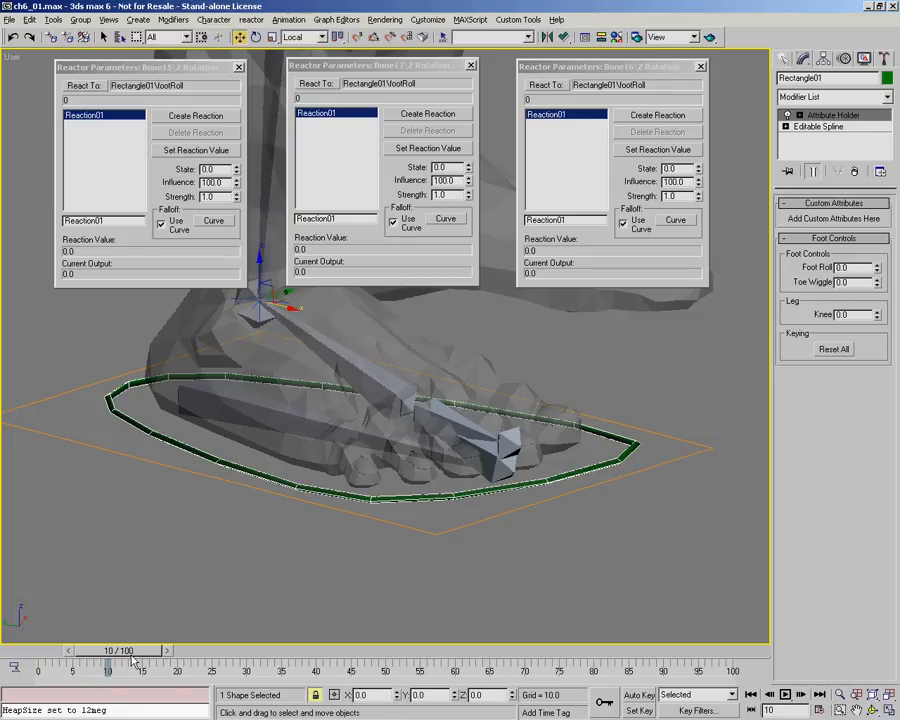
pyautogui.press('n')
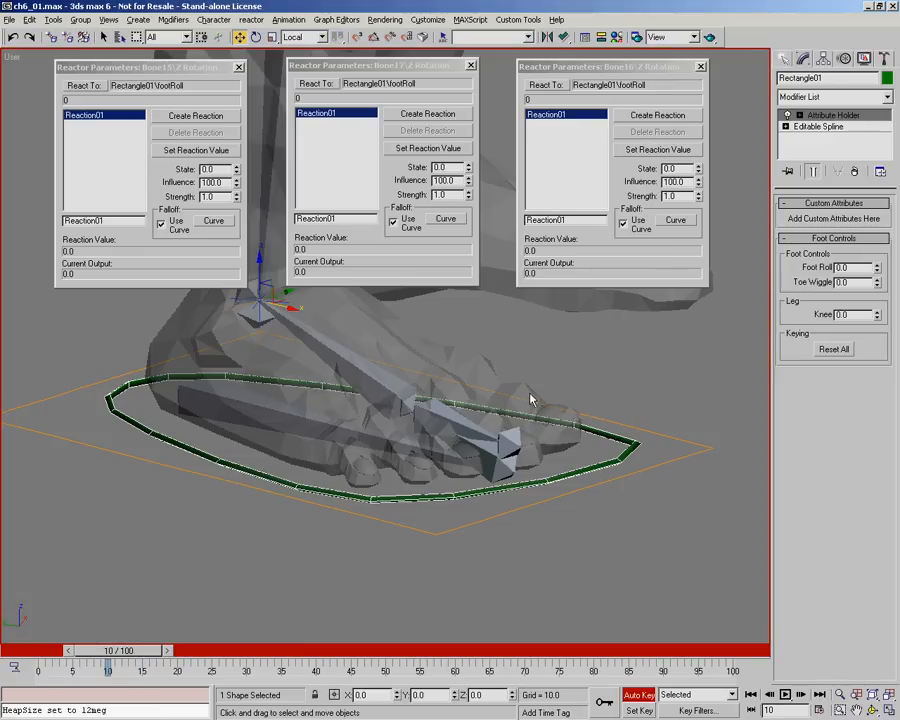
pyautogui.moveTo(877, 271); pyautogui.dragTo(849, 494)
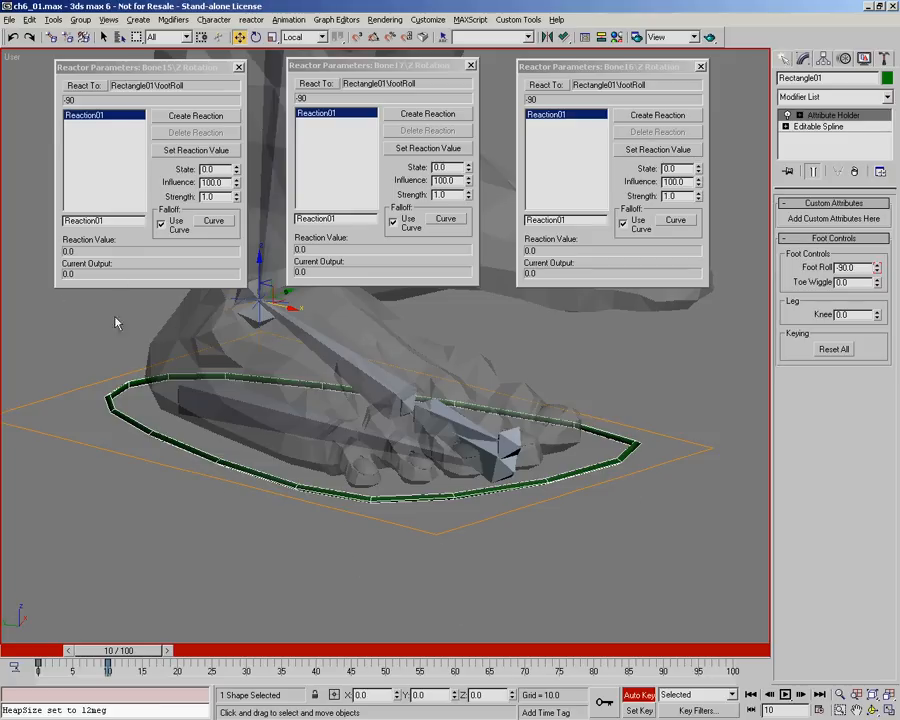
pyautogui.moveTo(203, 660); pyautogui.dragTo(211, 660)
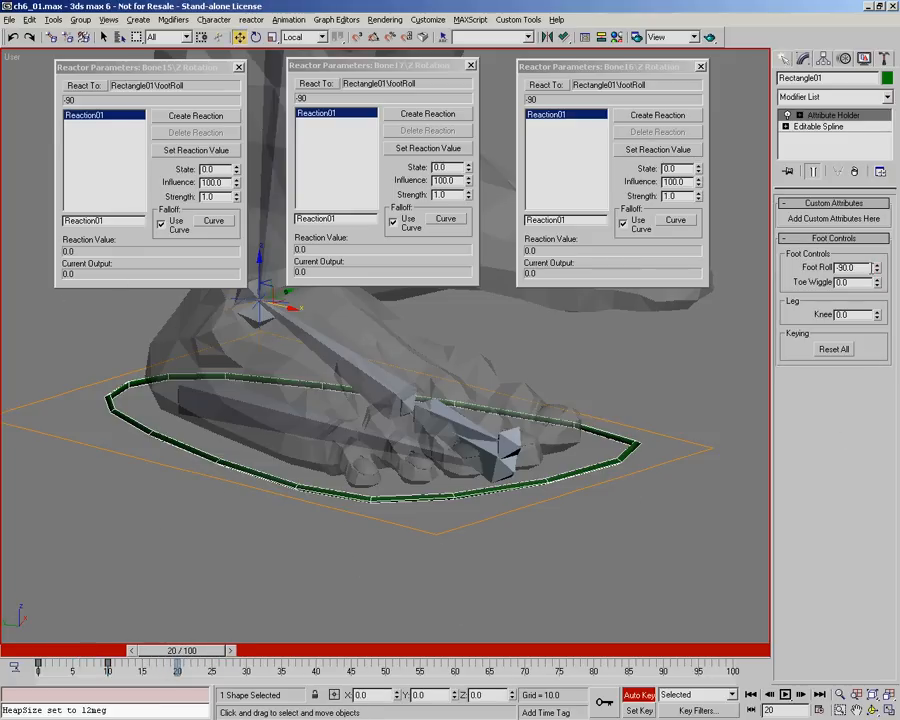
pyautogui.rightClick(879, 271)
# Key Foot Roll at 45 on frame 30 and 90 on frame 40, and end automatic keying back at frame 0
pyautogui.moveTo(195, 659); pyautogui.dragTo(264, 659)
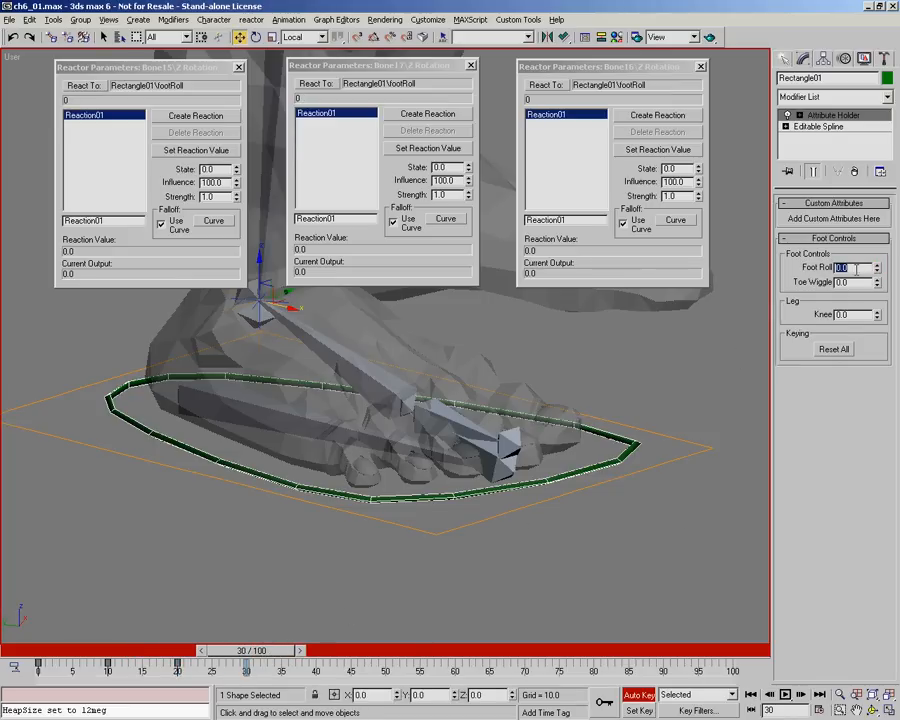
pyautogui.press('Return')
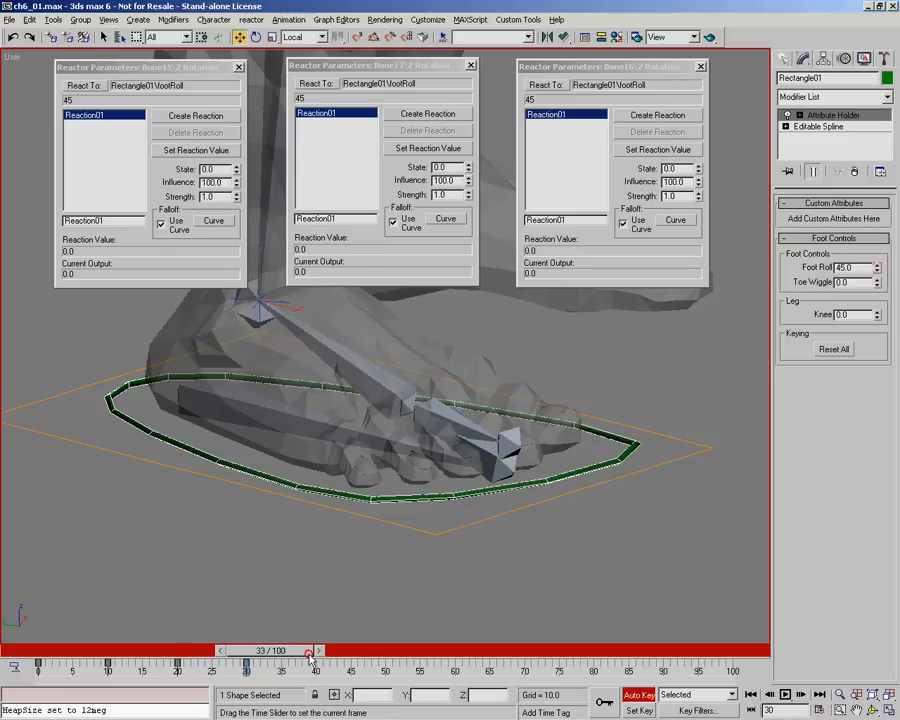
pyautogui.moveTo(285, 657); pyautogui.dragTo(350, 657)
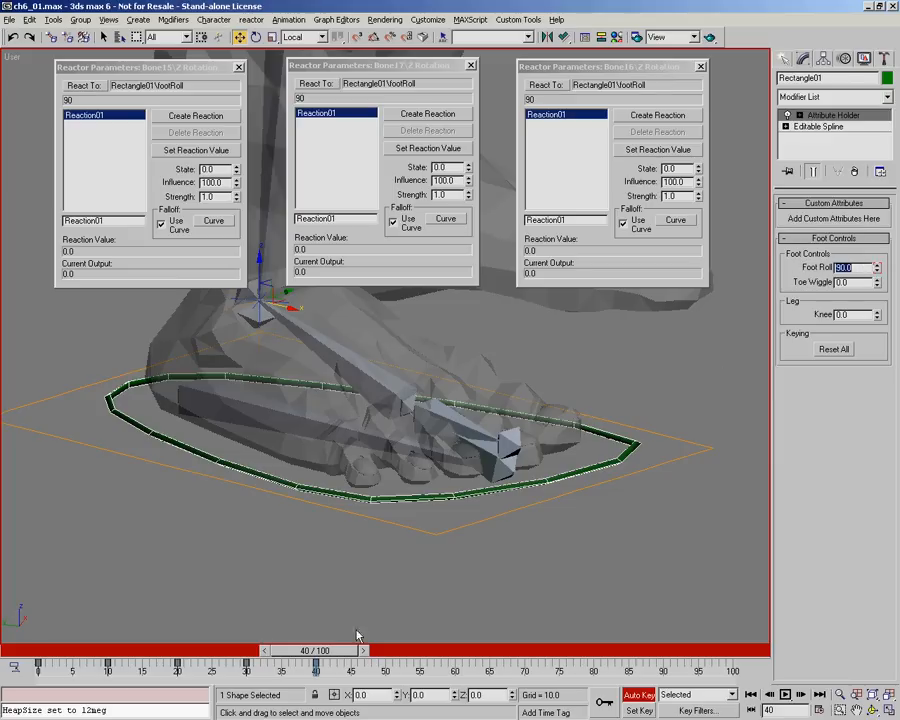
pyautogui.moveTo(326, 655); pyautogui.dragTo(52, 662)
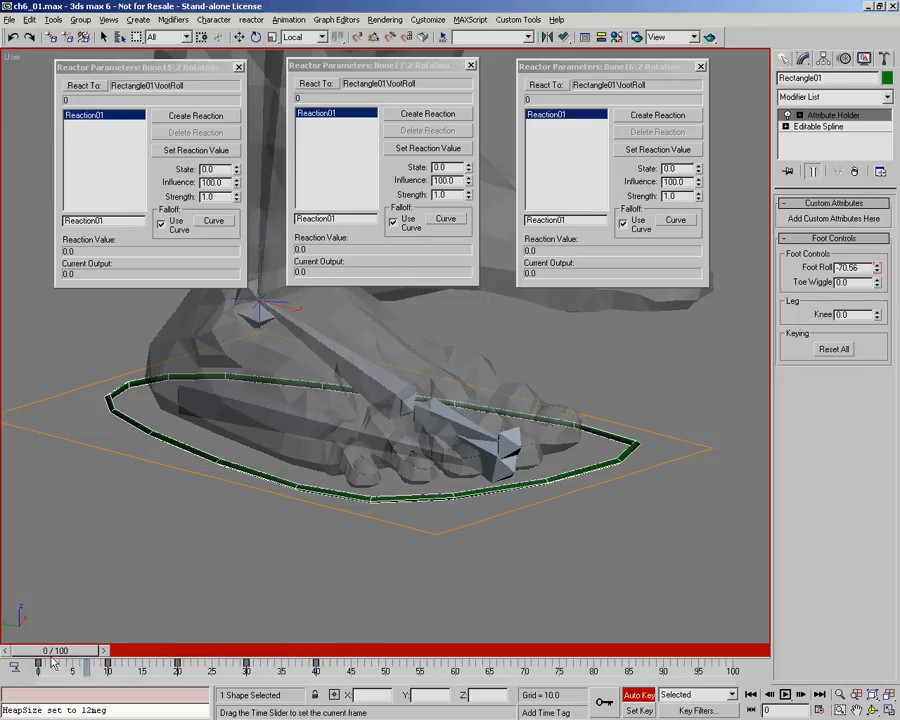
pyautogui.press('w')
pyautogui.press('n')
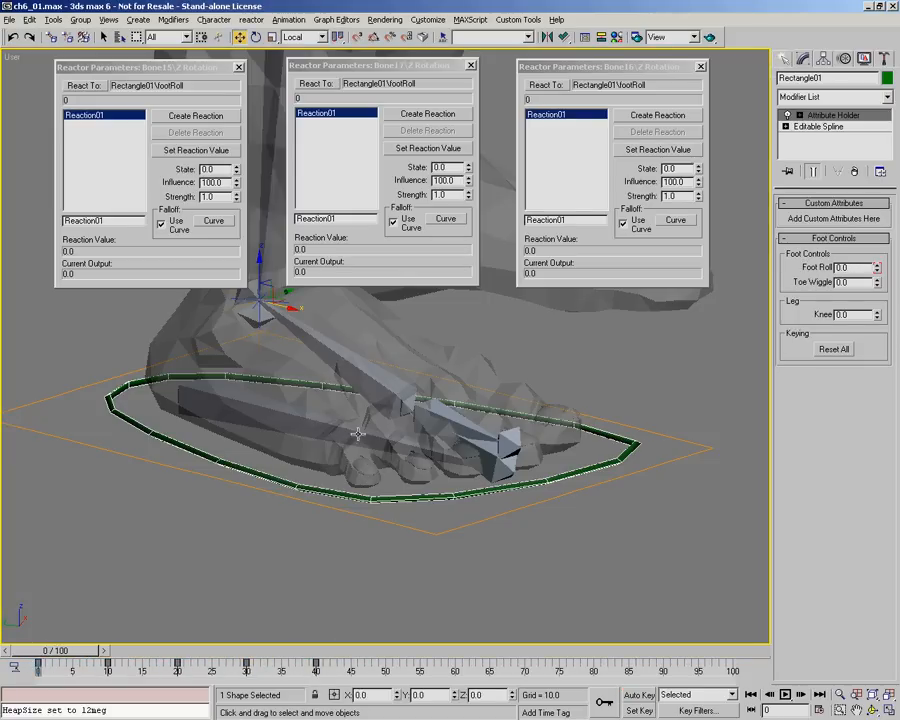
# At frame 10, create a reaction for Bone15's Z Rotation and raise its State to about 1.43
pyautogui.moveTo(390, 431); pyautogui.dragTo(376, 479, button='middle')
pyautogui.scroll(-2, 376, 486)
pyautogui.keyDown('alt'); pyautogui.moveTo(388, 430); pyautogui.dragTo(398, 436, button='middle'); pyautogui.keyUp('alt')
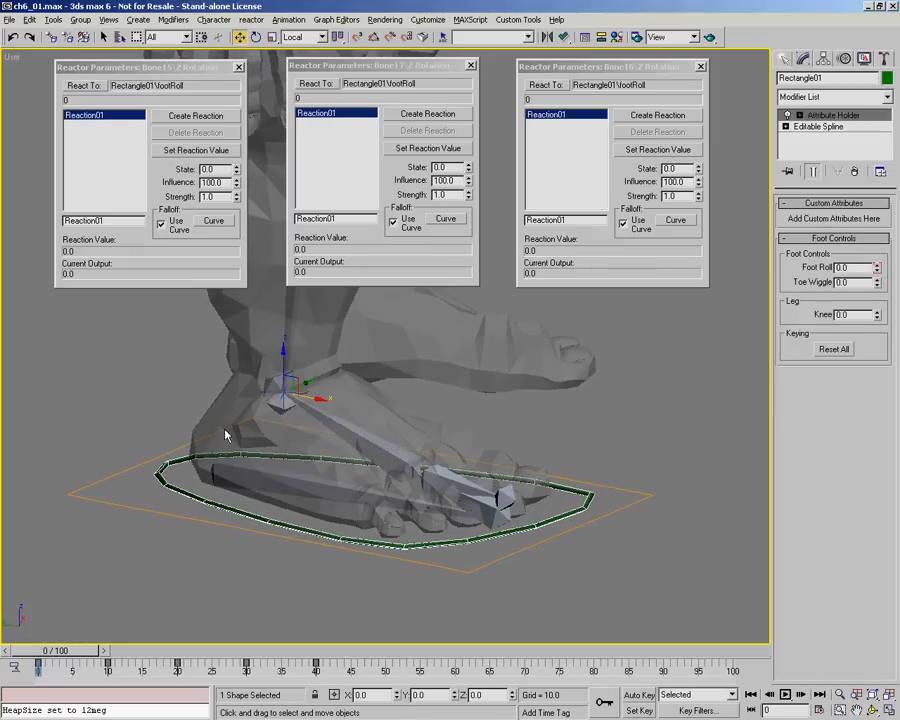
pyautogui.moveTo(68, 651); pyautogui.dragTo(129, 651)
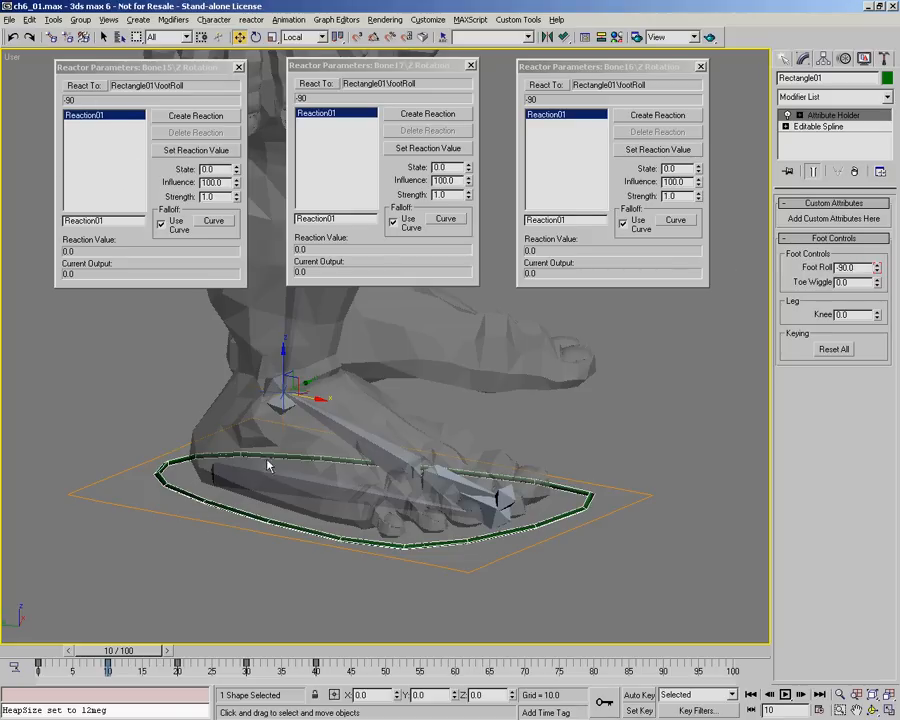
pyautogui.click(183, 118)
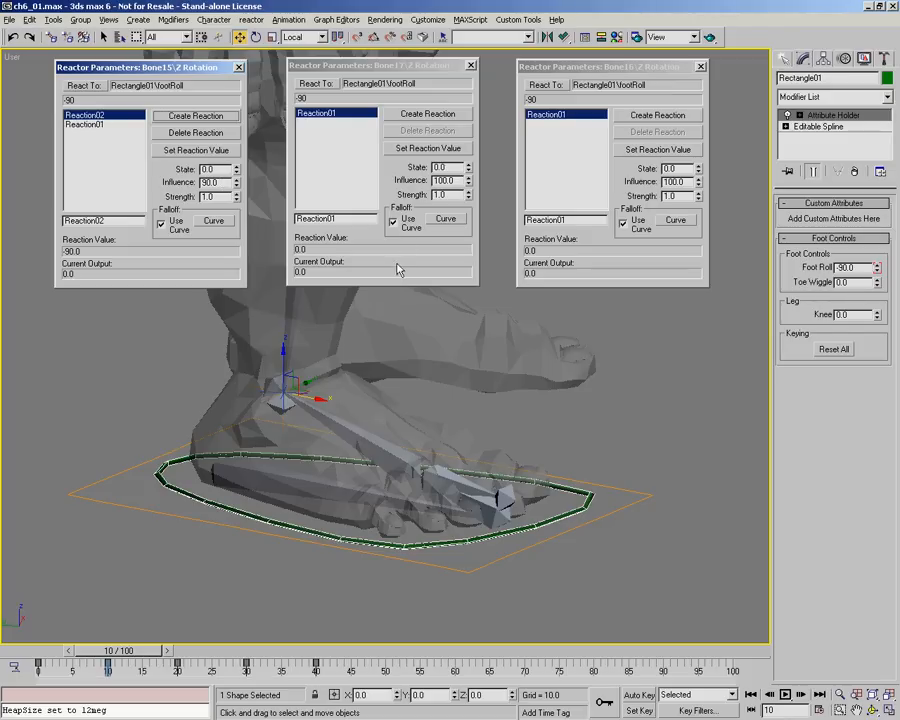
pyautogui.moveTo(236, 173); pyautogui.dragTo(246, 67)
# Refine the State of Bone15's Foot Roll -90 reaction to exactly 1.5 while checking the leg from the side
pyautogui.keyDown('alt'); pyautogui.moveTo(322, 430); pyautogui.dragTo(372, 394, button='middle'); pyautogui.keyUp('alt')
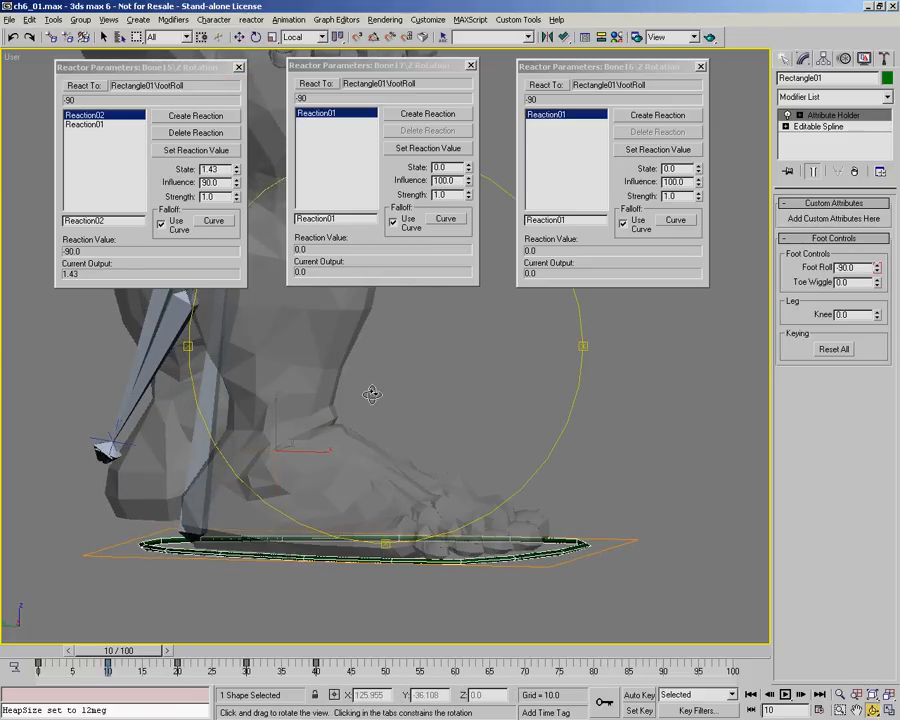
pyautogui.press('l')
pyautogui.hotkey('alt', 'z')
pyautogui.moveTo(353, 603); pyautogui.dragTo(342, 487)
pyautogui.moveTo(236, 168); pyautogui.dragTo(236, 169)
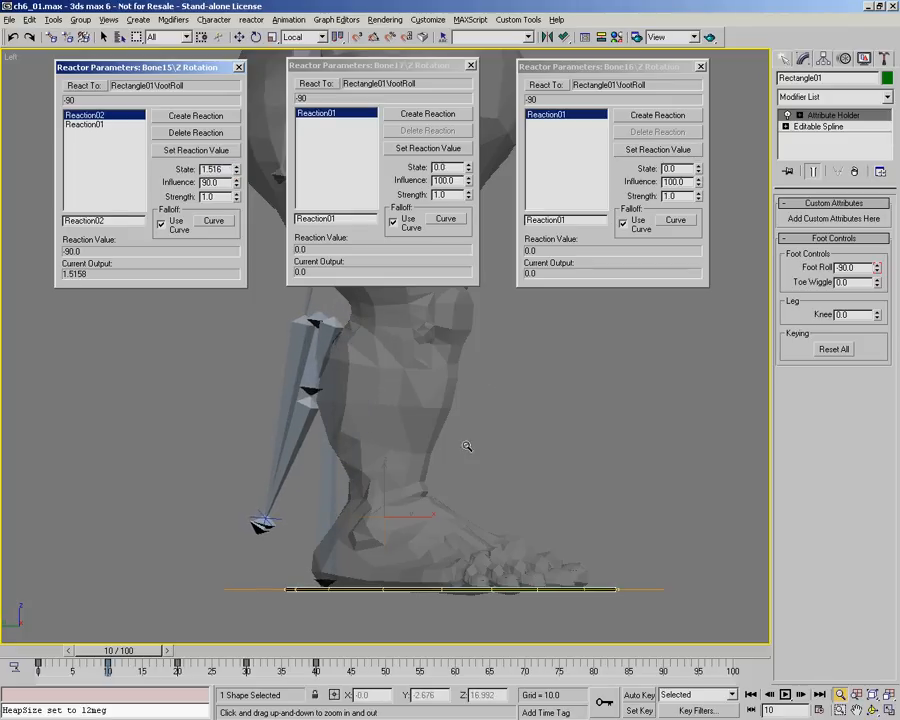
pyautogui.keyDown('alt'); pyautogui.moveTo(400, 392); pyautogui.dragTo(330, 427, button='middle'); pyautogui.keyUp('alt')
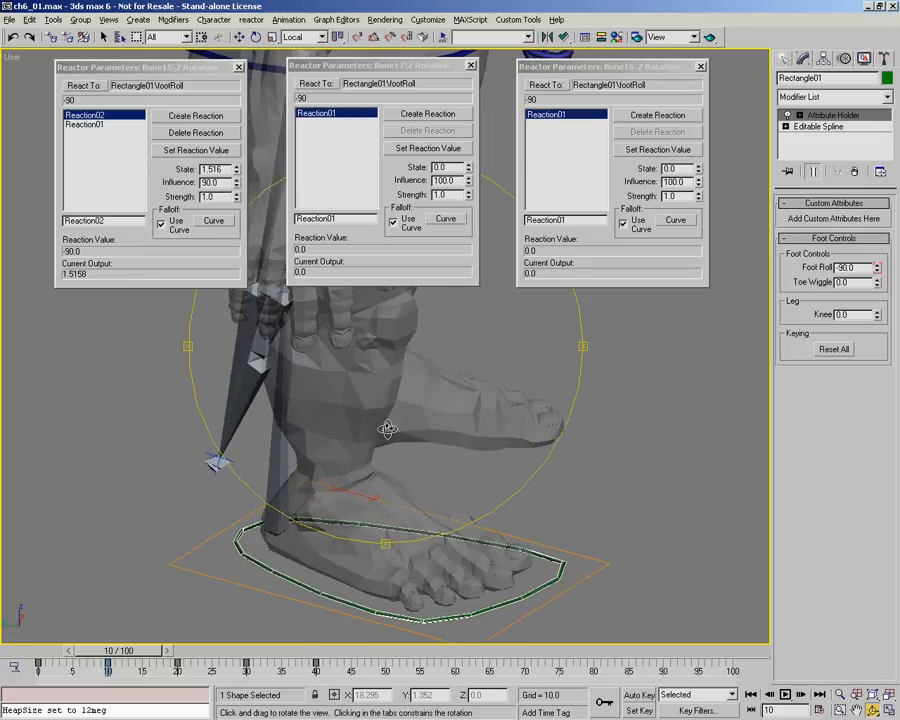
pyautogui.doubleClick(226, 168)
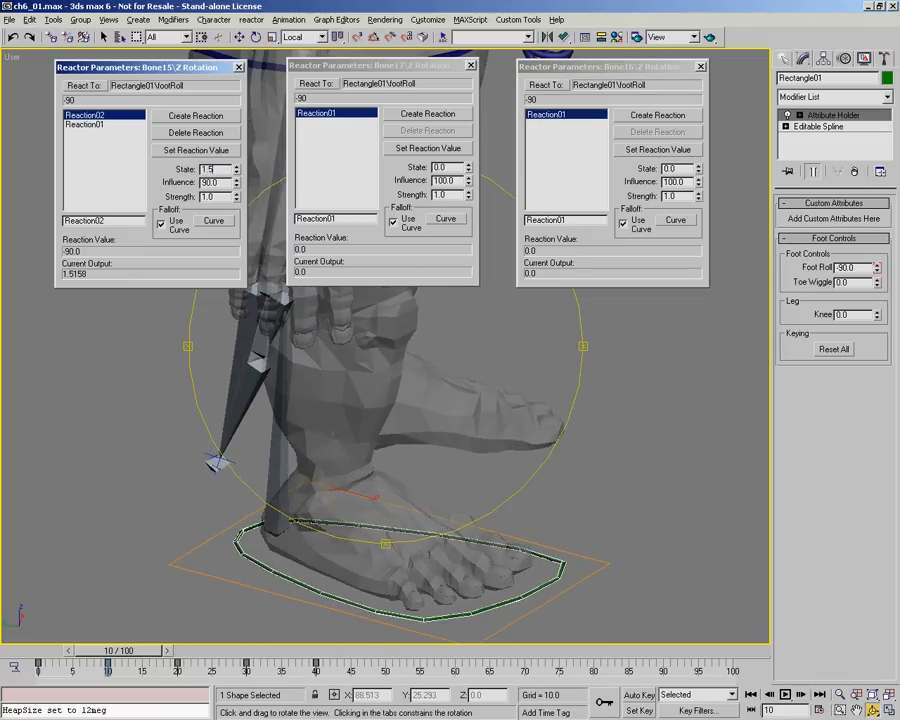
pyautogui.write('1.5')
pyautogui.press('Return')
pyautogui.keyDown('alt'); pyautogui.moveTo(313, 412); pyautogui.dragTo(348, 388, button='middle'); pyautogui.keyUp('alt')
pyautogui.press('w')
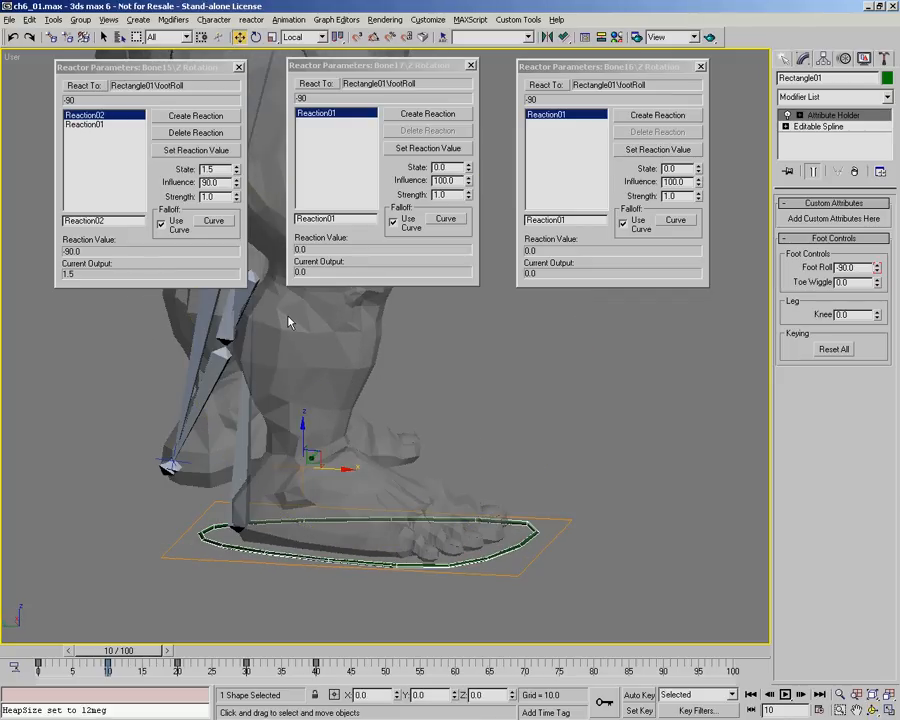
# At frame 30, create a reaction for Bone17's Z Rotation and lower its State to -0.82
pyautogui.keyDown('alt'); pyautogui.moveTo(388, 424); pyautogui.dragTo(354, 427, button='middle'); pyautogui.keyUp('alt')
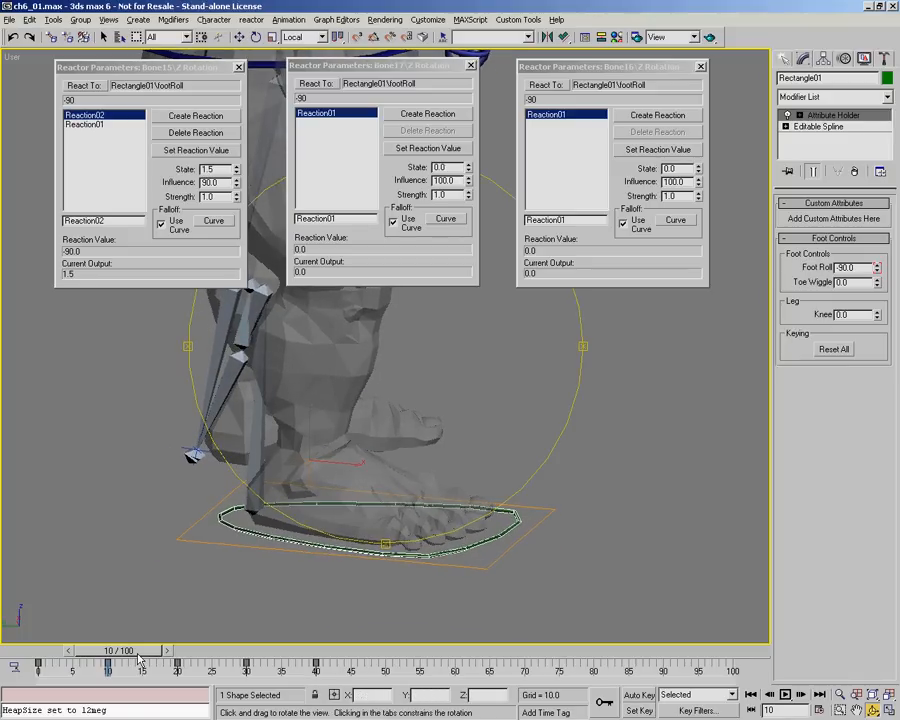
pyautogui.moveTo(135, 651); pyautogui.dragTo(270, 668)
pyautogui.hotkey('ctrl', 'r')
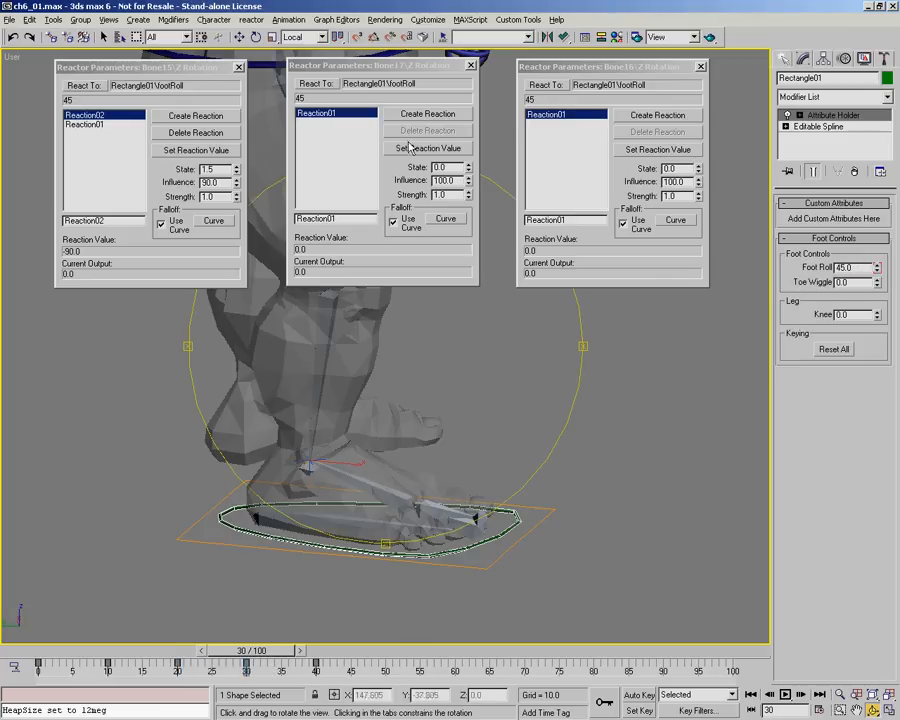
pyautogui.moveTo(376, 67); pyautogui.dragTo(372, 69)
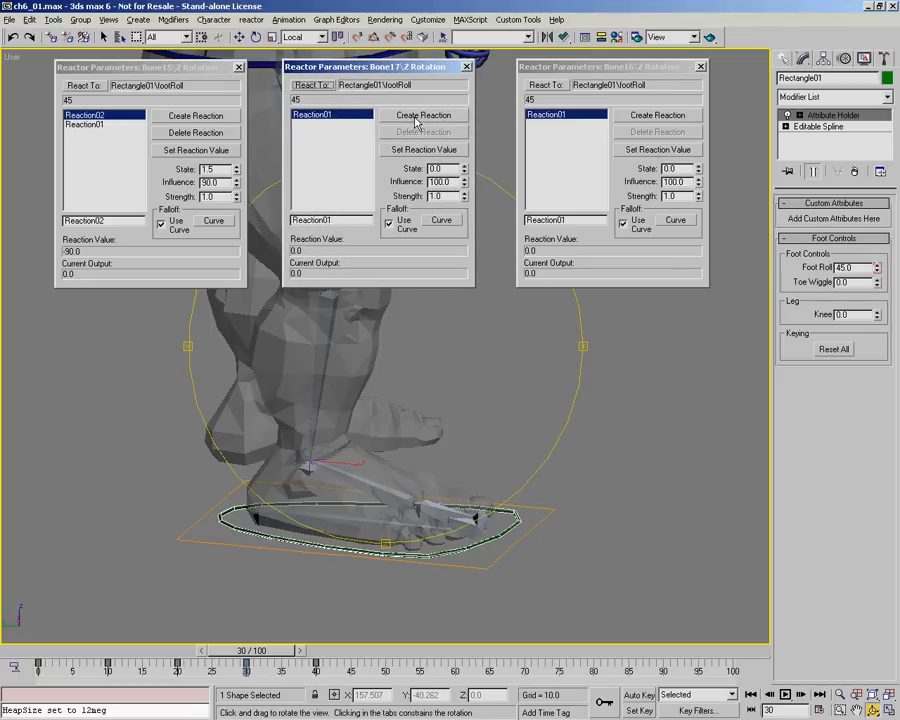
pyautogui.click(412, 118)
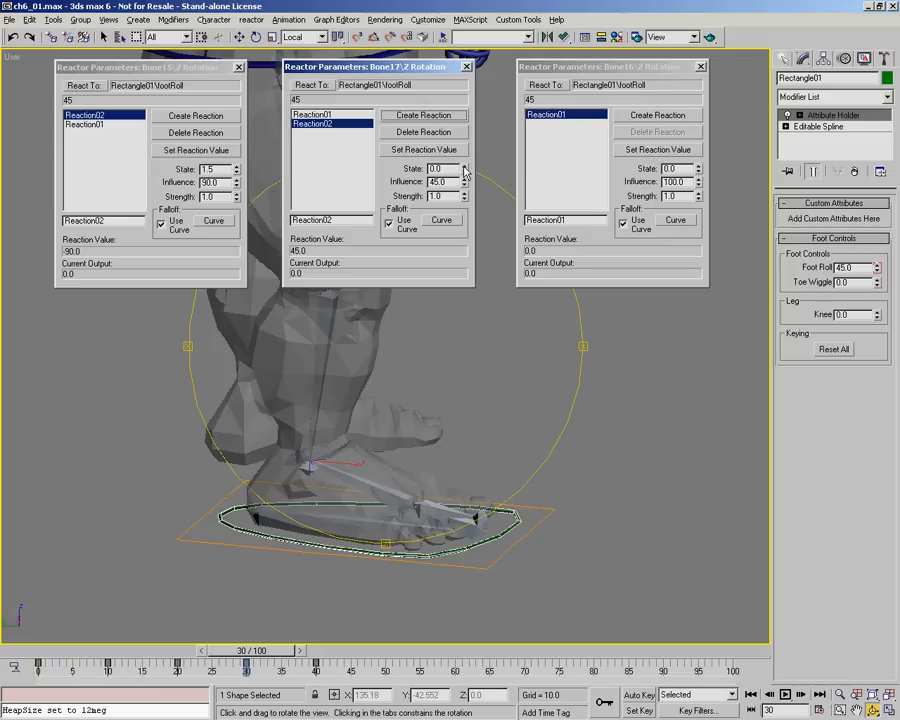
pyautogui.moveTo(464, 170); pyautogui.dragTo(469, 224)
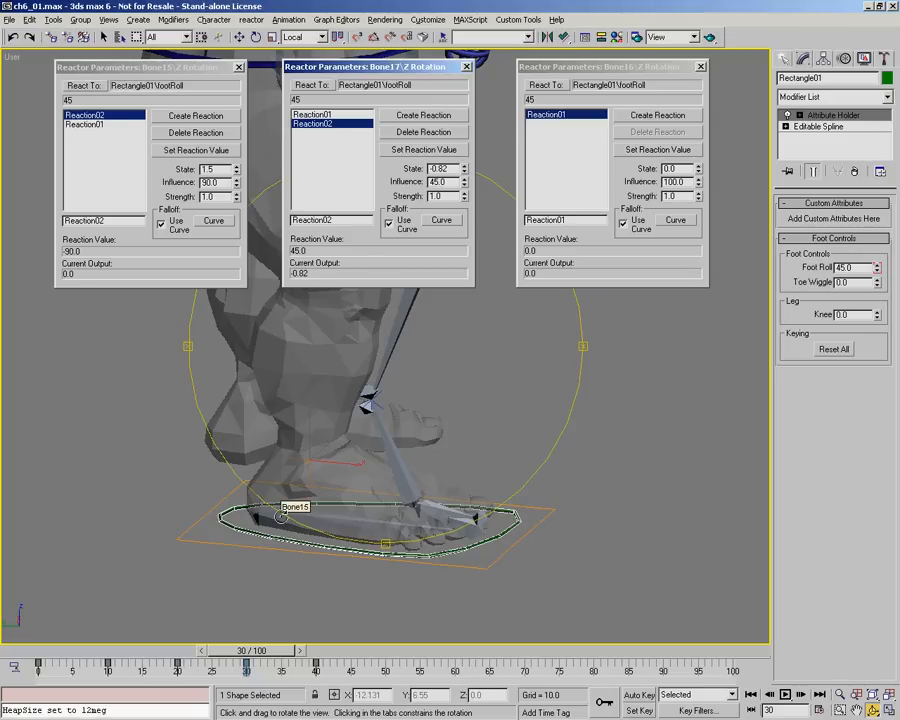
# At frame 40, create a reaction for Bone16's Z Rotation with State -1.08 and one for Bone17's with State 0
pyautogui.moveTo(260, 659); pyautogui.dragTo(333, 652)
pyautogui.hotkey('ctrl', 'r')
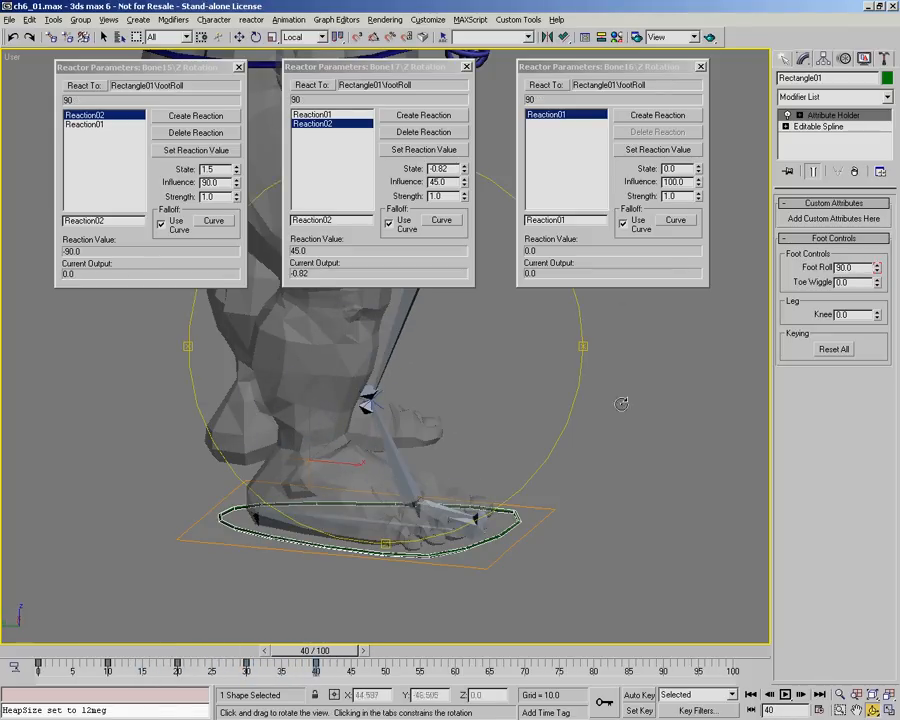
pyautogui.click(657, 116)
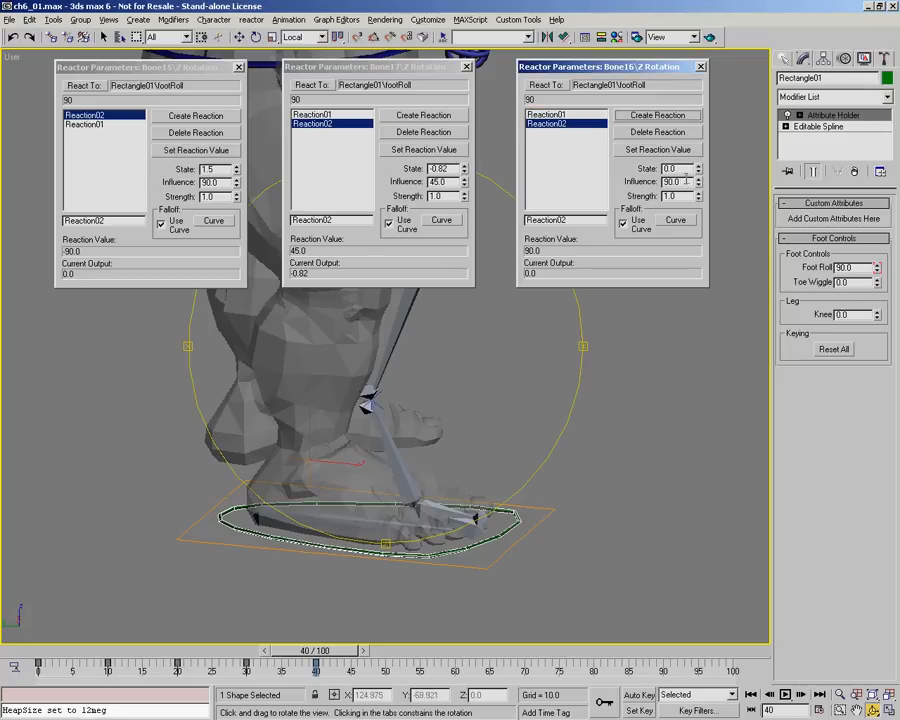
pyautogui.moveTo(700, 172); pyautogui.dragTo(712, 252)
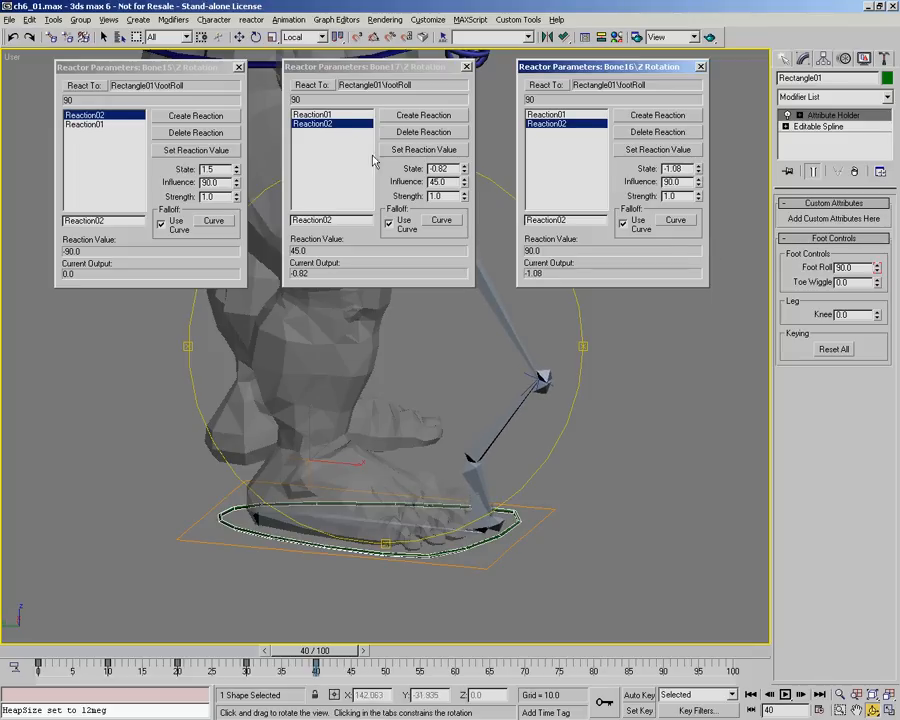
pyautogui.click(406, 116)
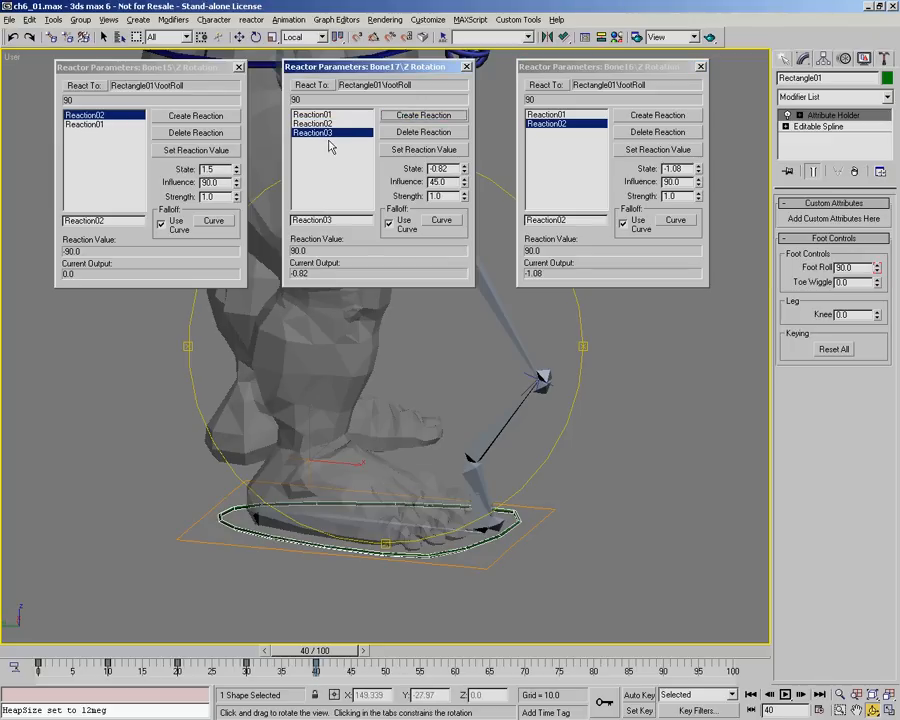
pyautogui.moveTo(465, 173); pyautogui.dragTo(466, 178)
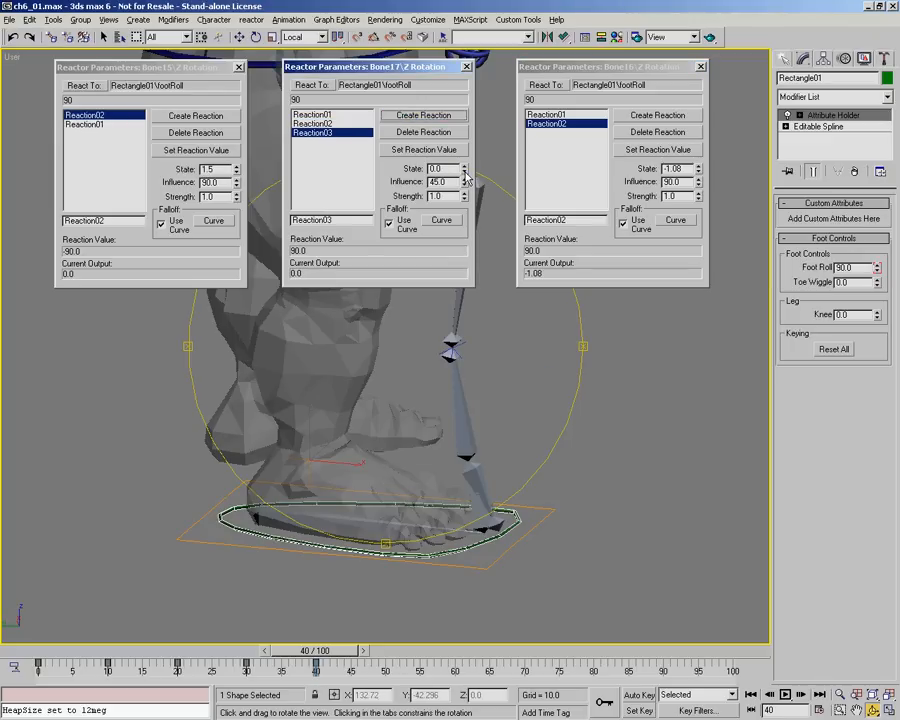
# At frame 30, add a reaction with State 0 to Bone16's Z Rotation for Foot Roll 45
pyautogui.moveTo(318, 651); pyautogui.dragTo(261, 656)
pyautogui.hotkey('ctrl', 'r')
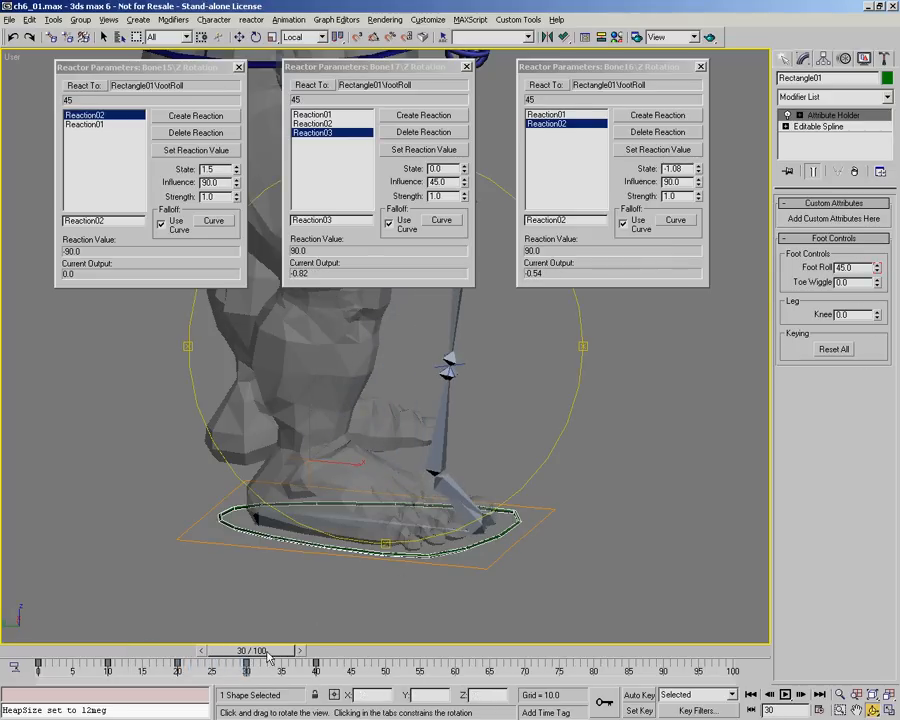
pyautogui.click(580, 123)
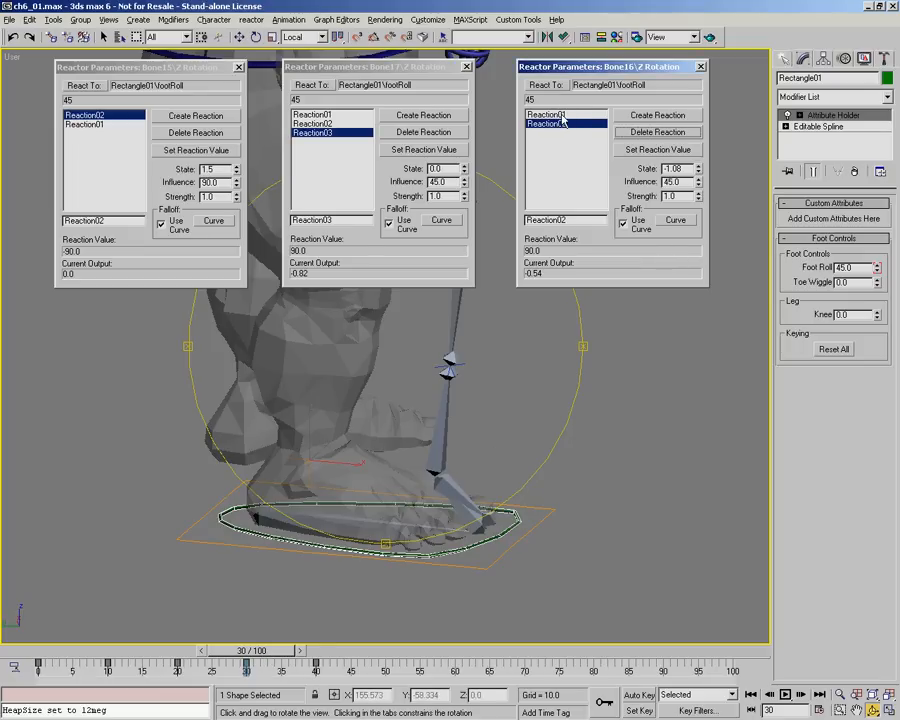
pyautogui.moveTo(250, 651); pyautogui.dragTo(264, 656)
pyautogui.hotkey('ctrl', 'r')
pyautogui.click(658, 115)
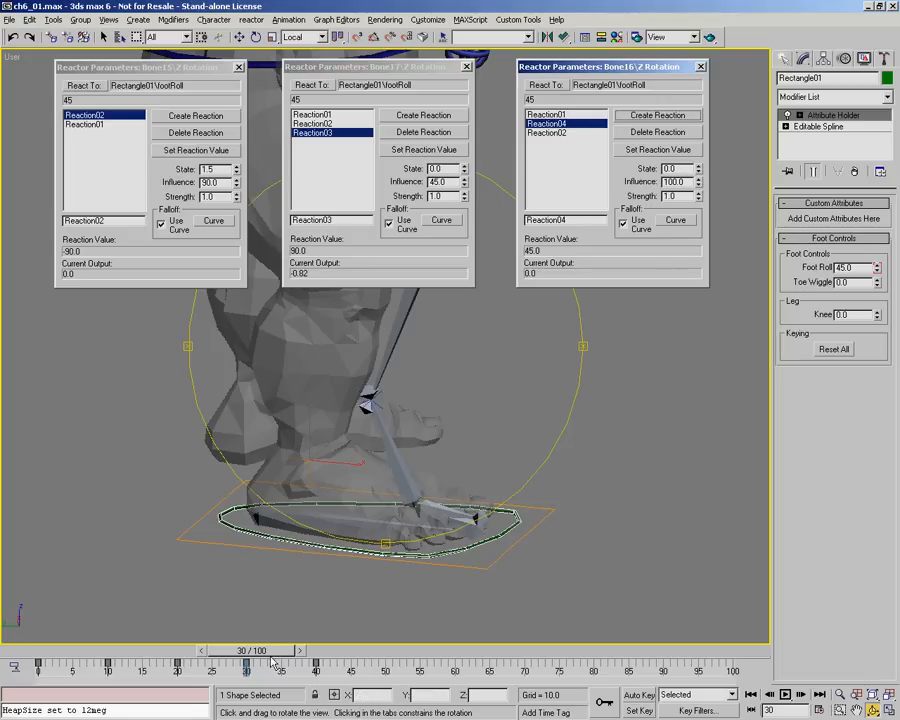
# Scrub the animation to frame 40 and back to frame 0 to check how the bones follow the foot roll
pyautogui.moveTo(273, 657); pyautogui.dragTo(343, 679)
pyautogui.hotkey('ctrl', 'r')
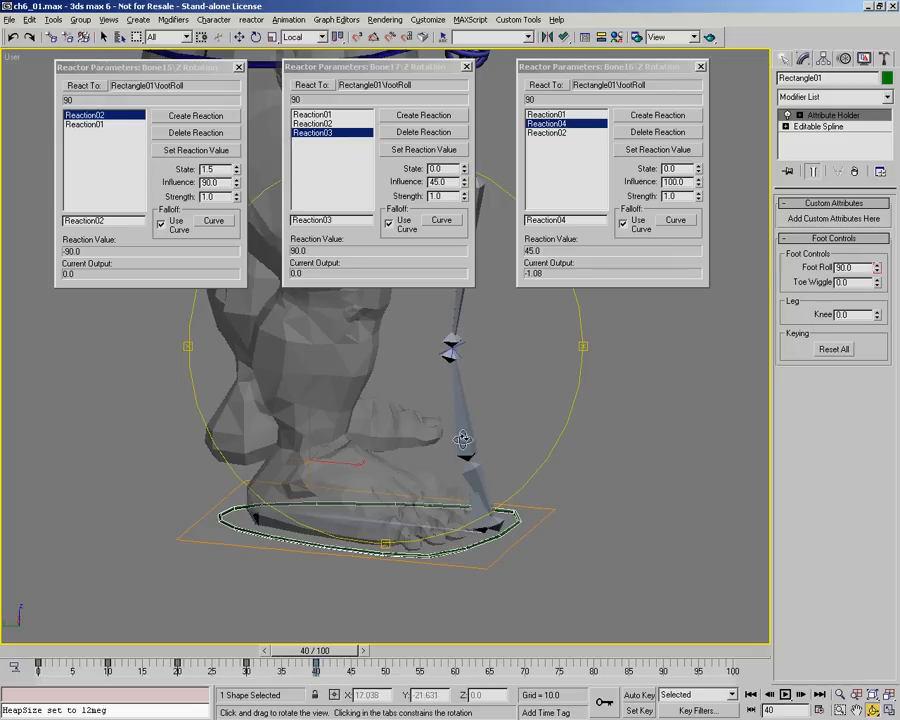
pyautogui.moveTo(316, 651); pyautogui.dragTo(43, 645)
pyautogui.hotkey('ctrl', 'r')
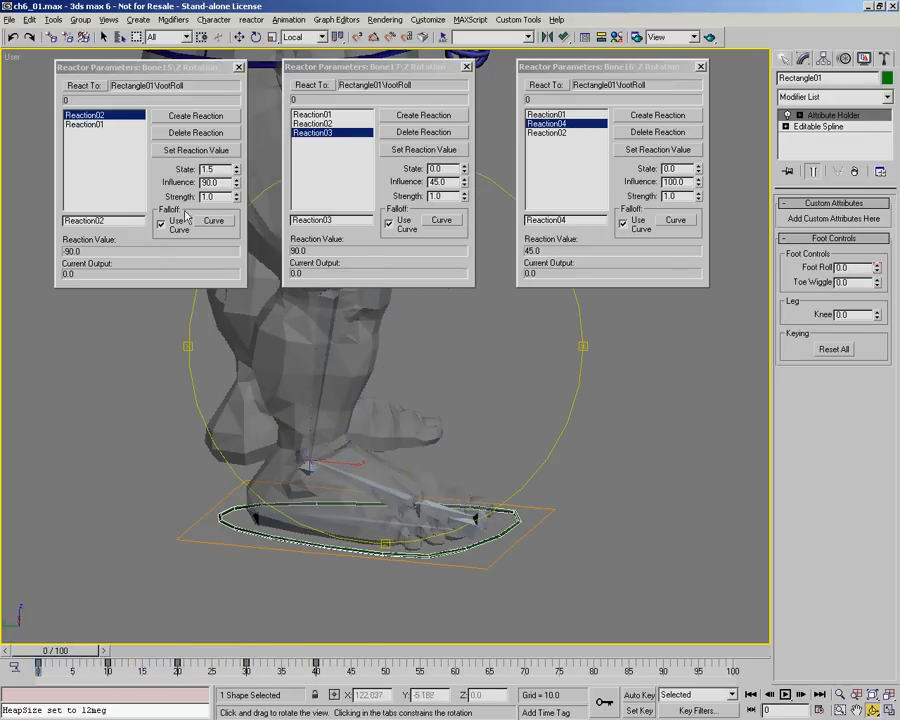
# In Bone15's reaction curve, change the point at 0 to Bezier-Corner and flatten its handle for a gradual ease
pyautogui.click(211, 224)
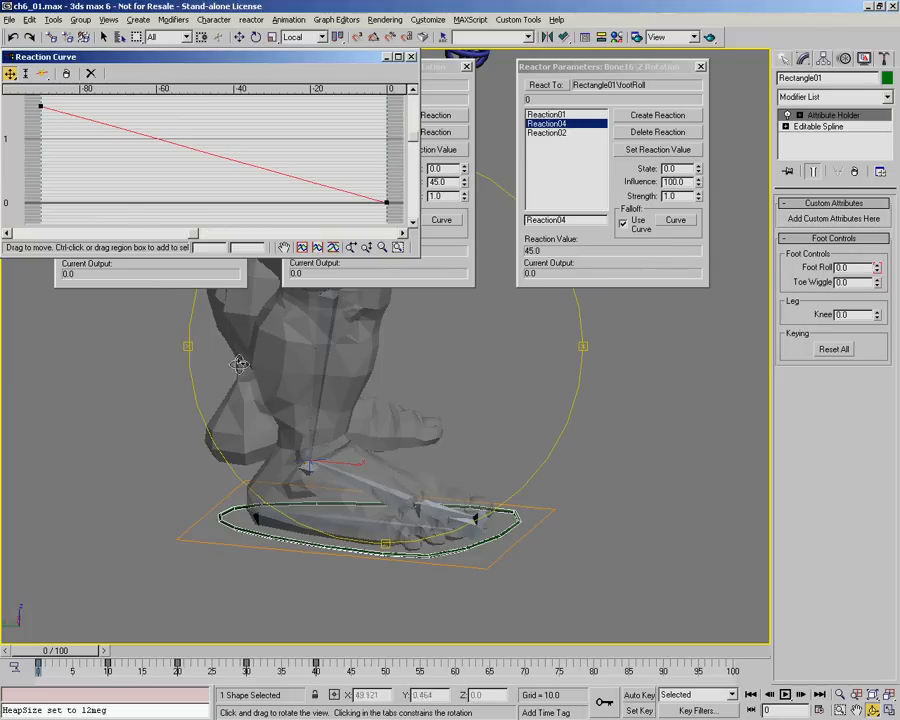
pyautogui.click(386, 204)
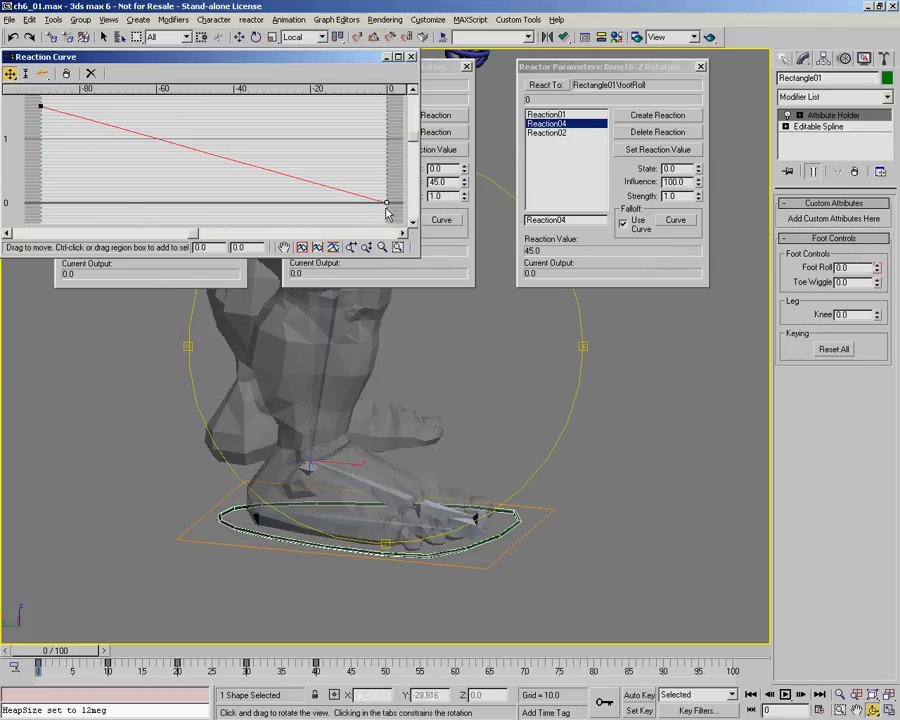
pyautogui.click(411, 57)
pyautogui.click(213, 222)
pyautogui.click(43, 104)
pyautogui.rightClick(386, 202)
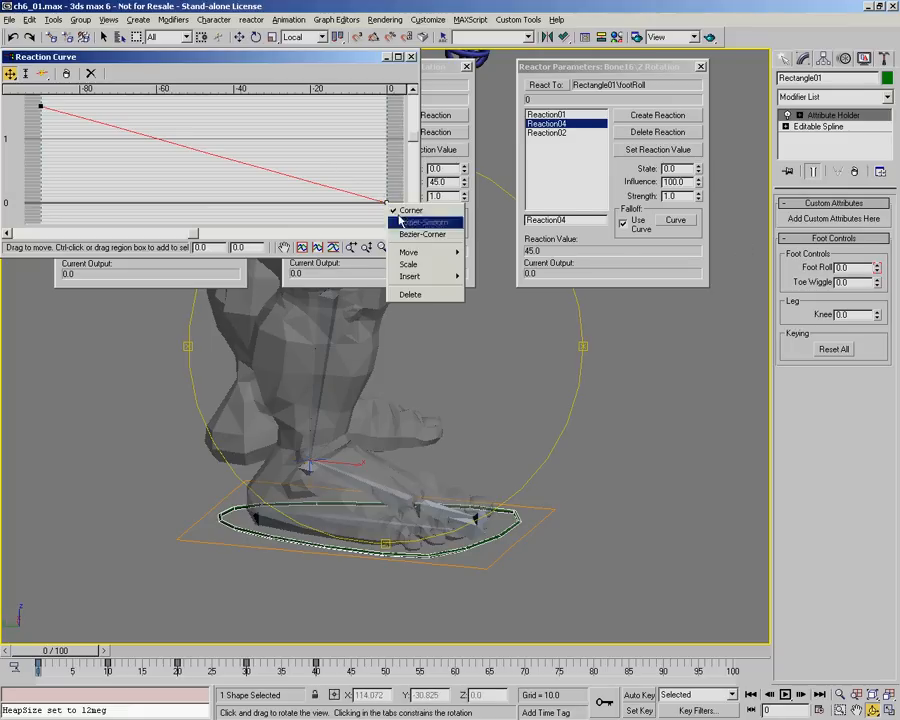
pyautogui.click(410, 235)
pyautogui.moveTo(298, 178); pyautogui.dragTo(297, 205)
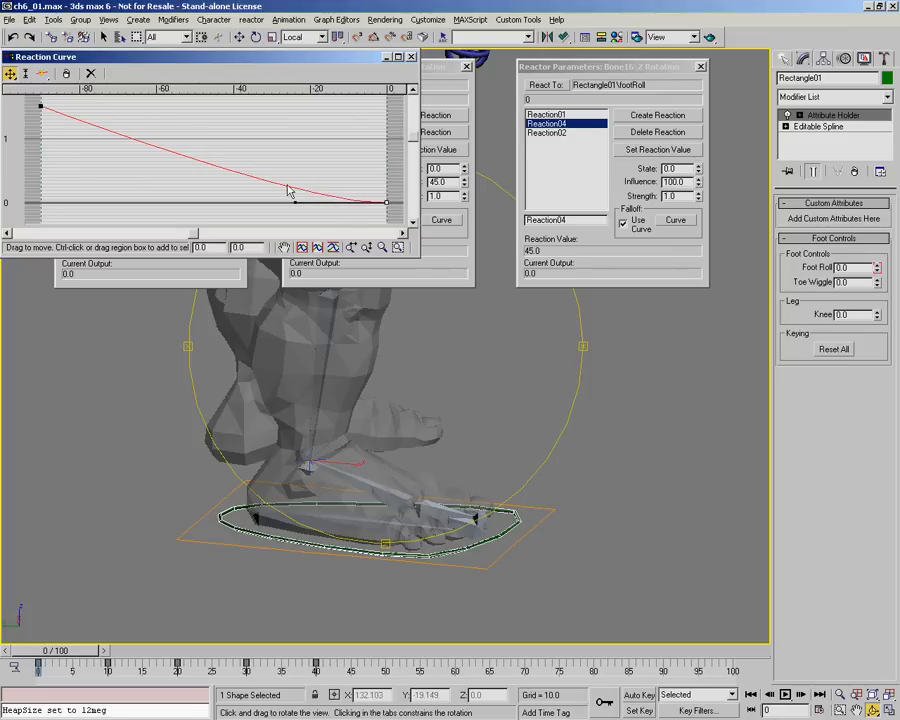
# In Bone17's reaction curve, convert all three points to Bezier-Corner and the middle point at 45 to Bezier-Smooth
pyautogui.click(455, 279)
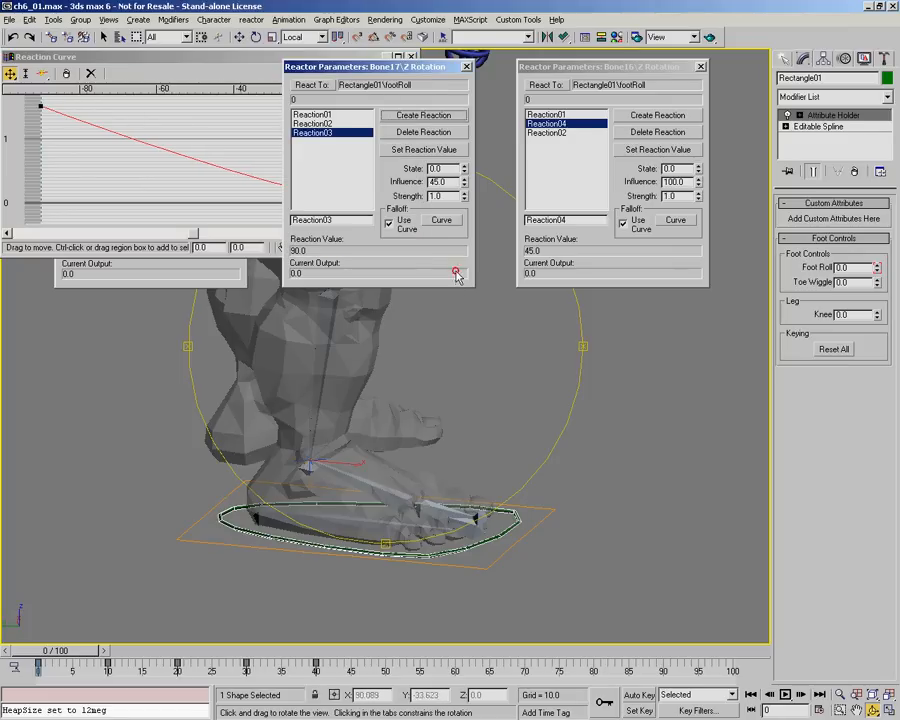
pyautogui.click(441, 219)
pyautogui.moveTo(361, 71); pyautogui.dragTo(488, 115)
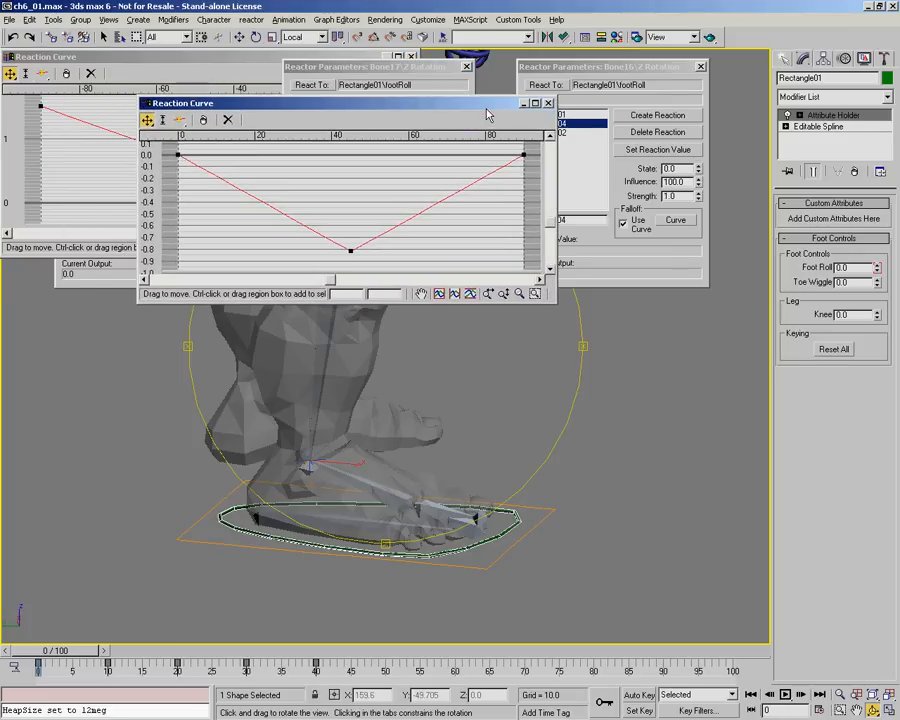
pyautogui.click(338, 220)
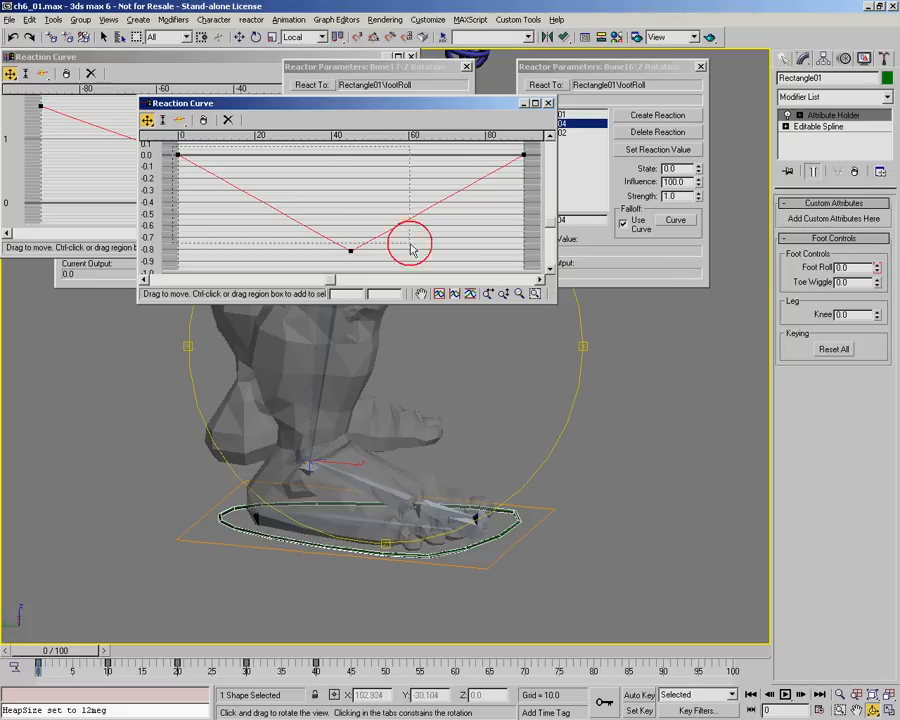
pyautogui.rightClick(178, 155)
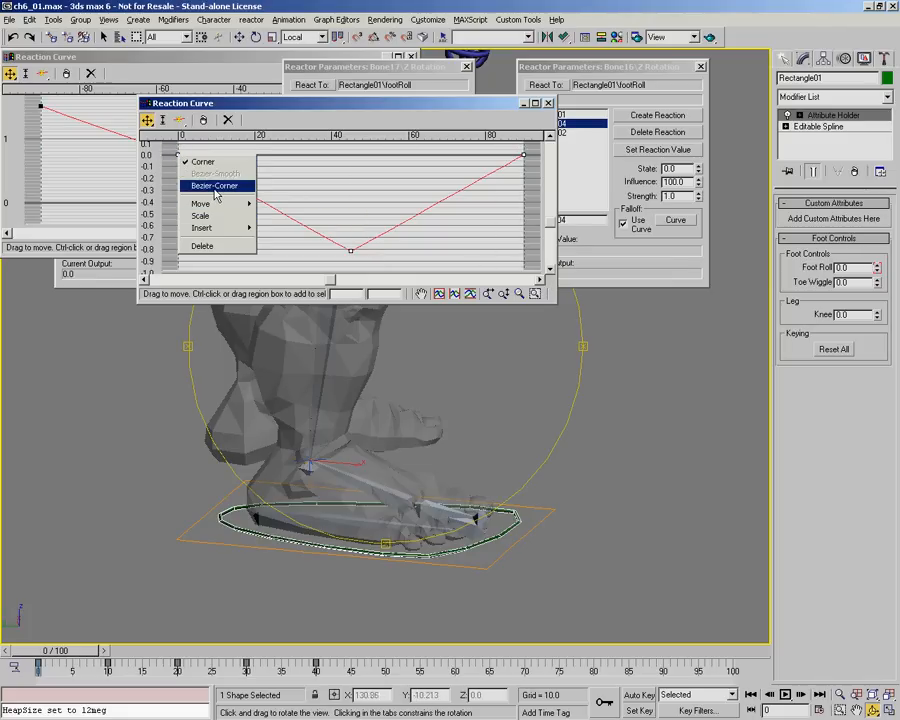
pyautogui.click(212, 184)
pyautogui.click(349, 249)
pyautogui.rightClick(349, 249)
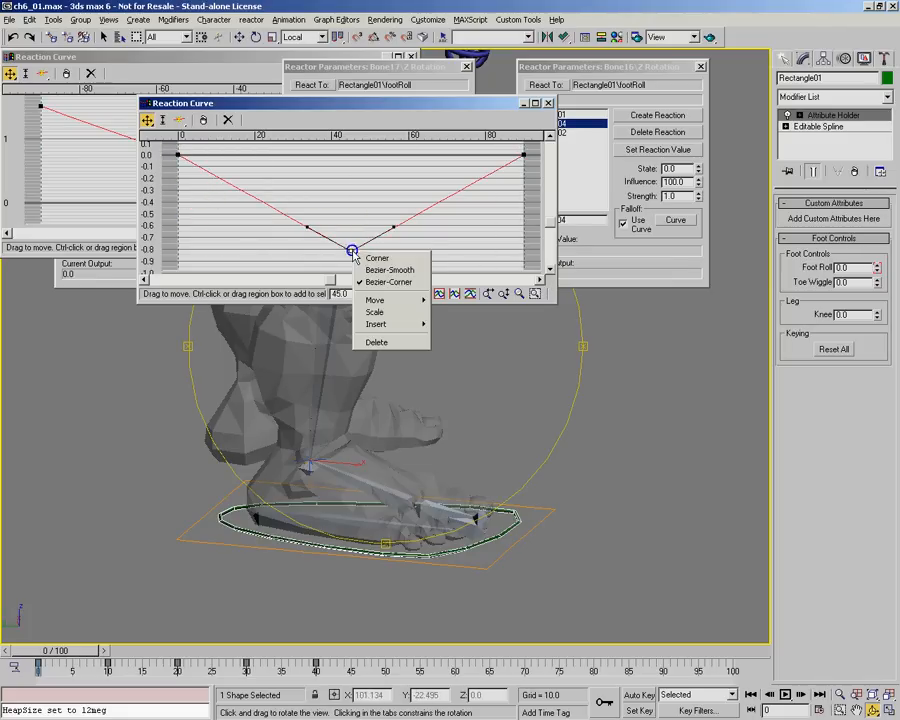
pyautogui.click(366, 267)
# Flatten the handles of the end points at 0 and 90 in Bone17's reaction curve
pyautogui.click(178, 155)
pyautogui.moveTo(220, 179); pyautogui.dragTo(229, 154)
pyautogui.click(525, 155)
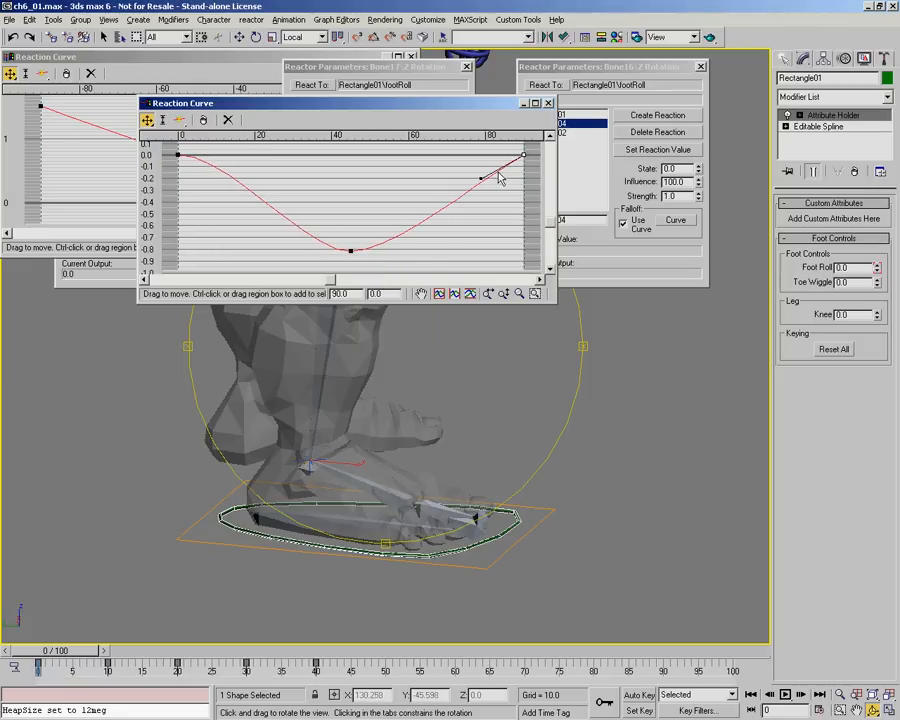
pyautogui.moveTo(478, 176); pyautogui.dragTo(479, 155)
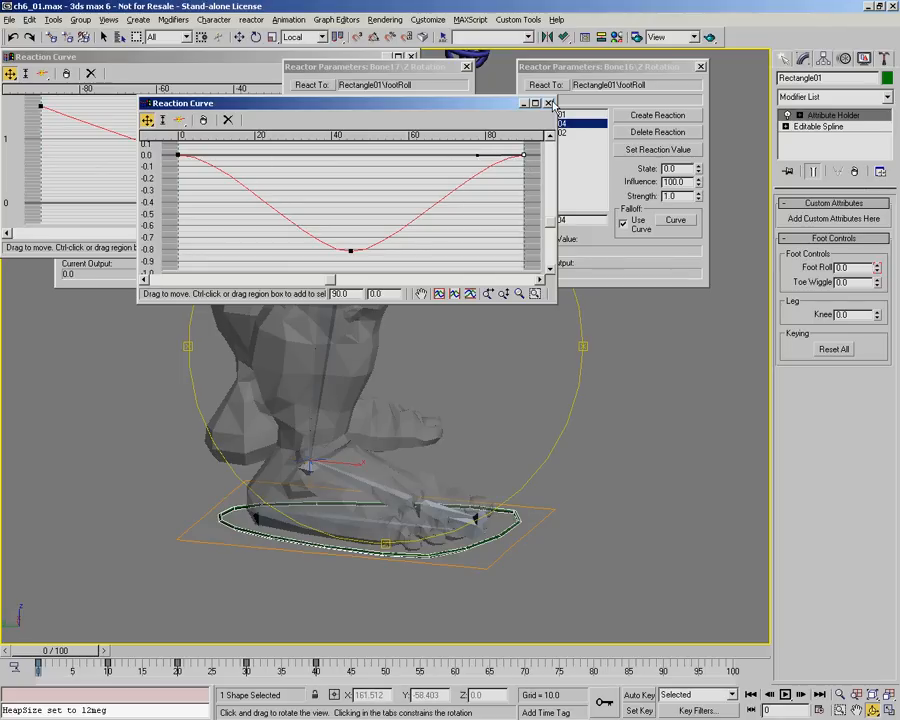
# In Bone16's reaction curve, change the point at 45 to Bezier-Corner and flatten its outgoing handle
pyautogui.click(668, 220)
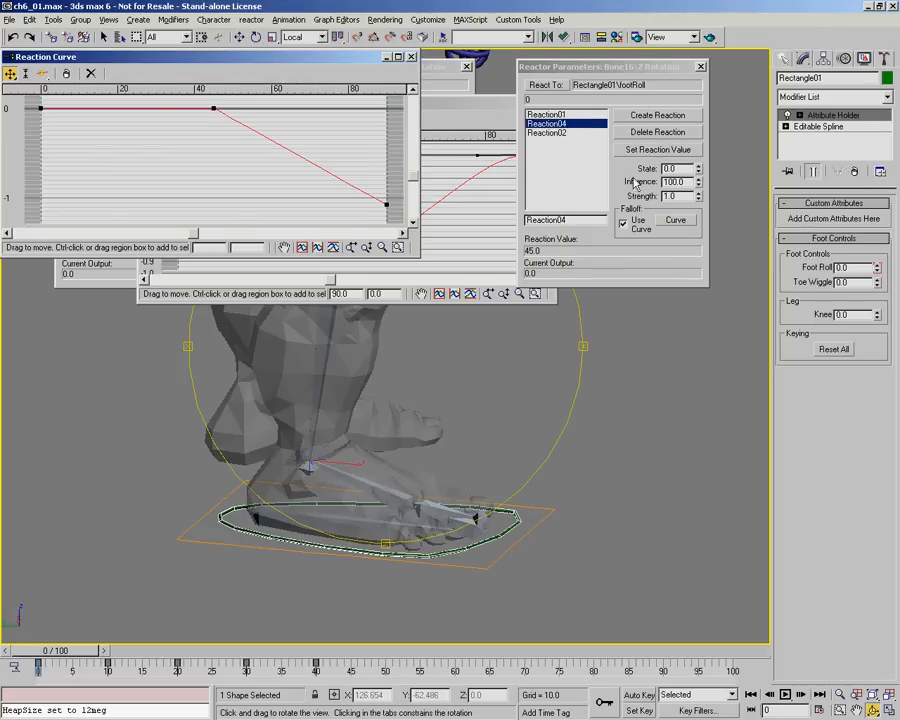
pyautogui.moveTo(352, 62); pyautogui.dragTo(689, 118)
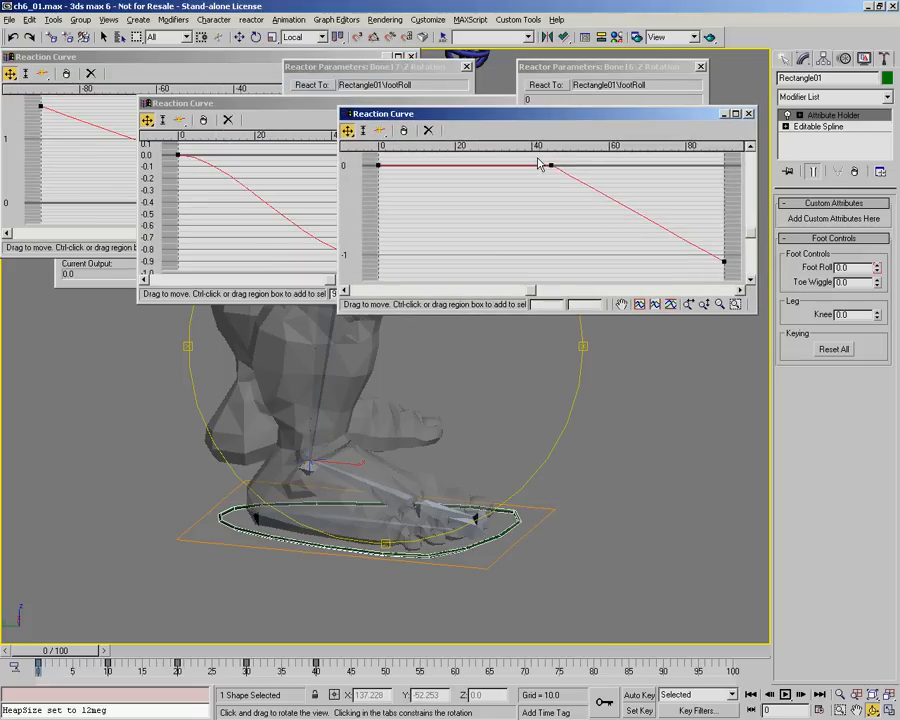
pyautogui.click(550, 165)
pyautogui.rightClick(550, 165)
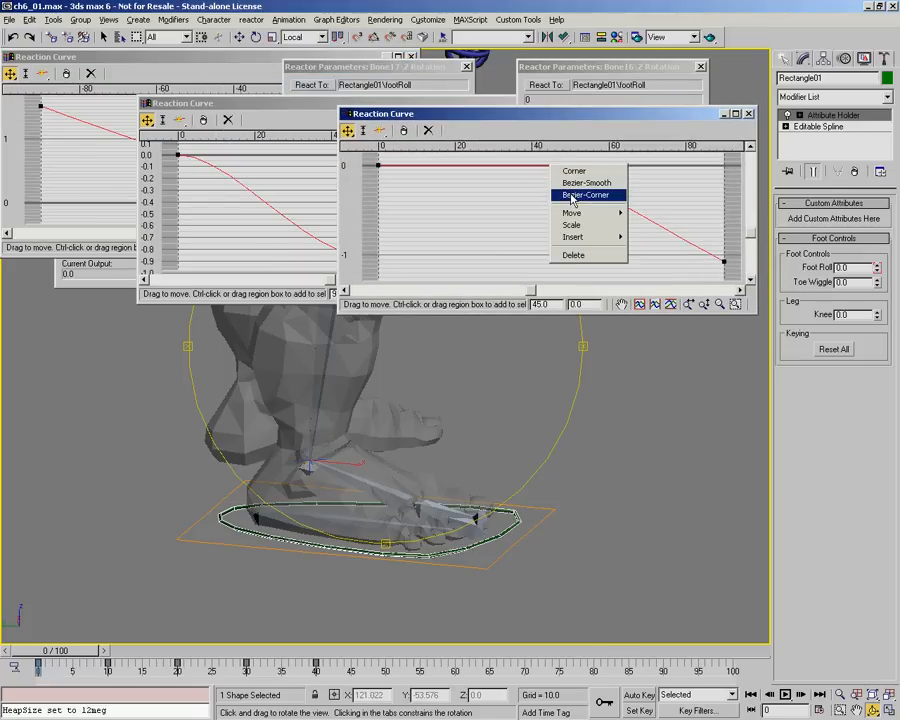
pyautogui.click(586, 195)
pyautogui.moveTo(594, 182); pyautogui.dragTo(604, 165)
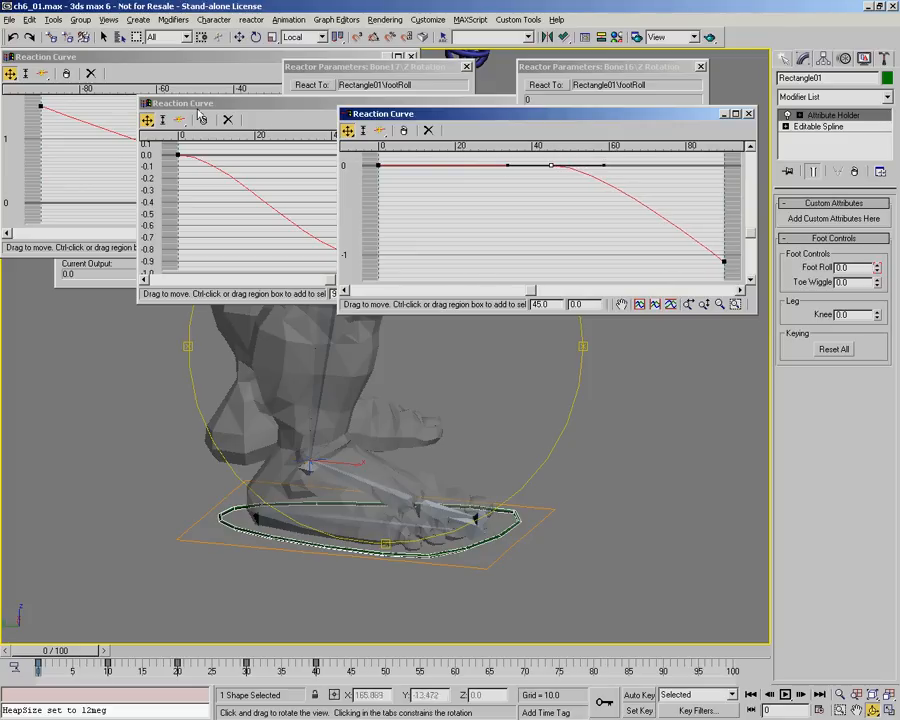
# Compare the three reaction curves, and scrub the animation to frame 20 and back to frame 0 to check the foot motion
pyautogui.click(219, 66)
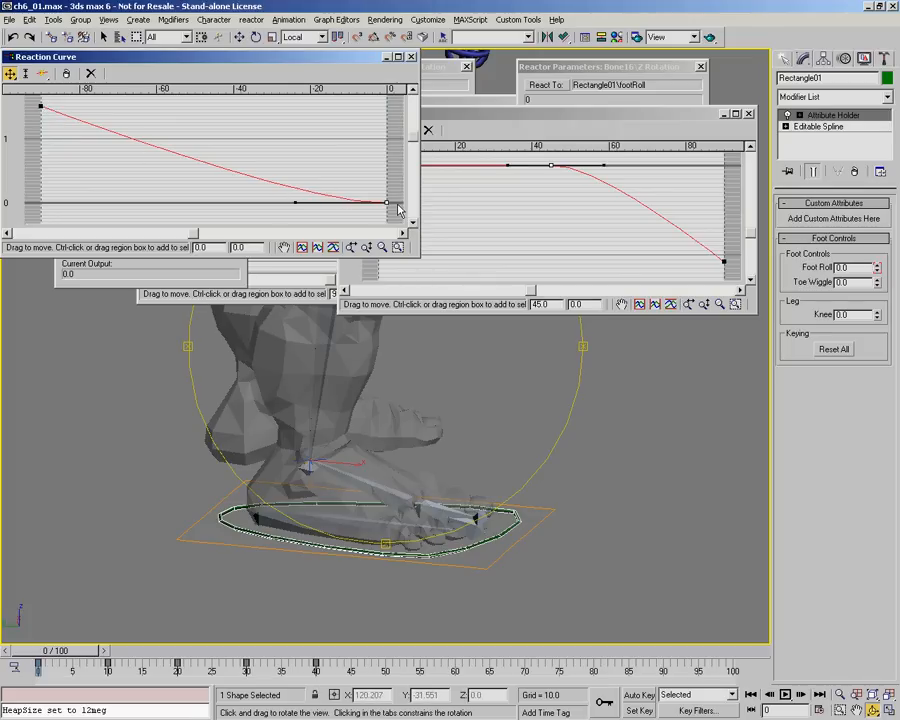
pyautogui.click(289, 297)
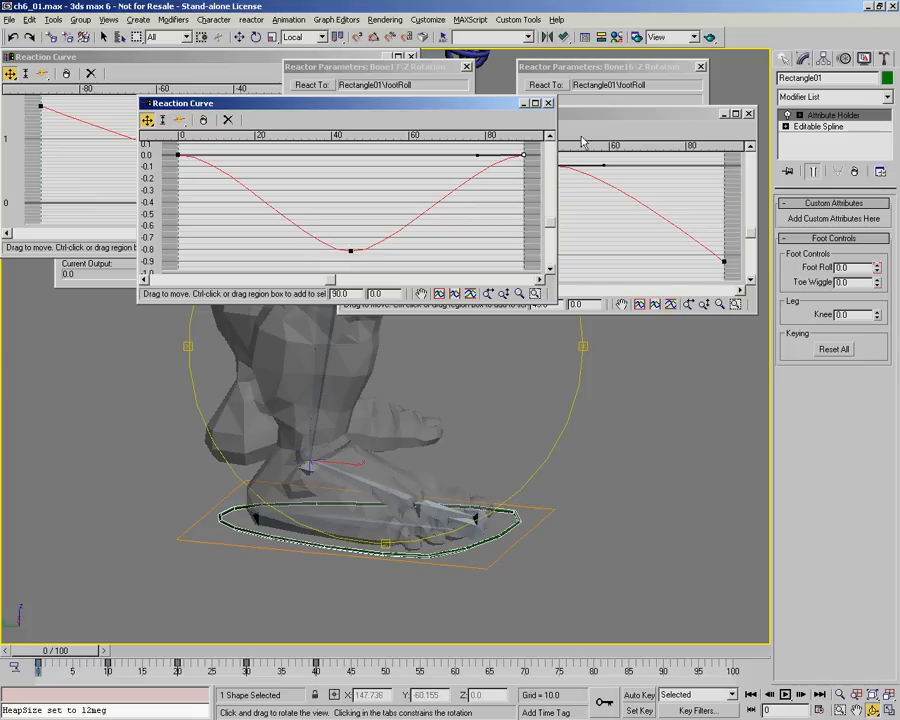
pyautogui.click(558, 157)
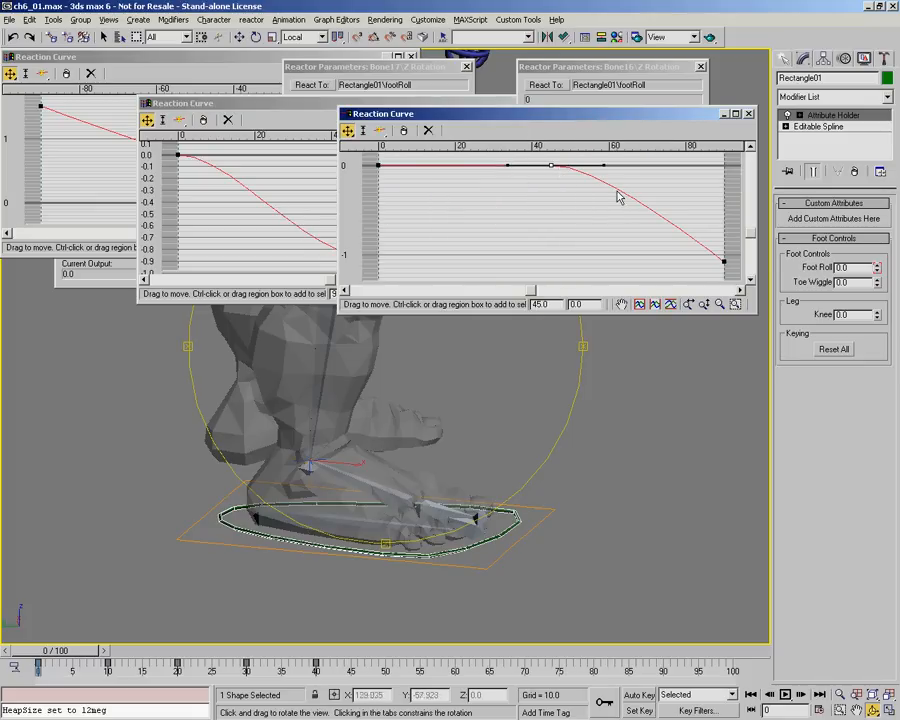
pyautogui.click(456, 104)
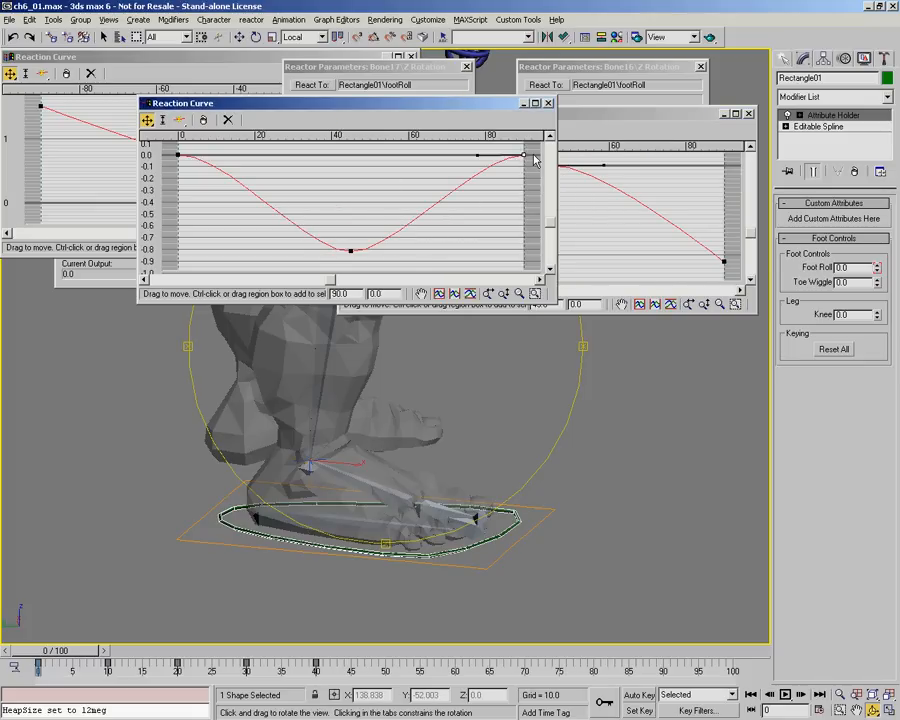
pyautogui.moveTo(70, 650); pyautogui.dragTo(208, 677)
pyautogui.hotkey('ctrl', 'r')
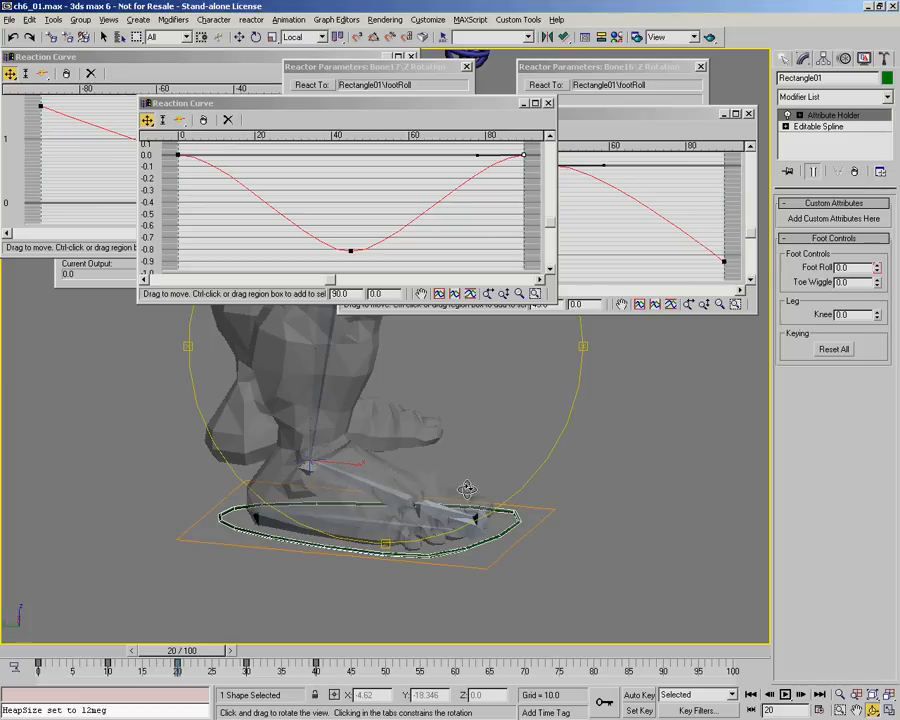
pyautogui.moveTo(193, 657); pyautogui.dragTo(35, 651)
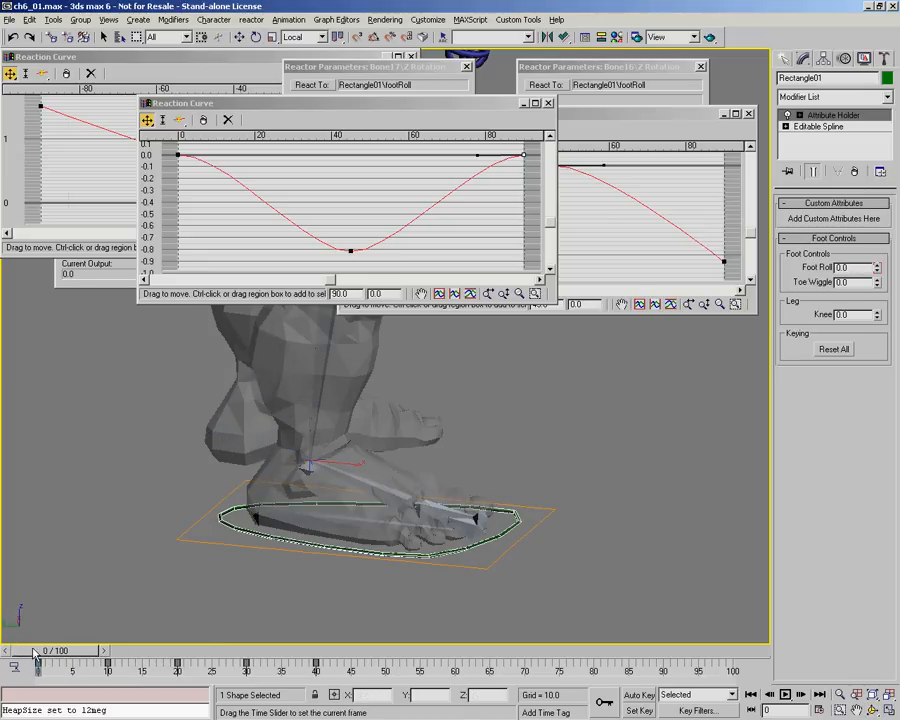
# Close the three reaction curve windows and the Reactor Parameters dialogs of Bone15, Bone17 and Bone16
pyautogui.click(748, 115)
pyautogui.click(493, 102)
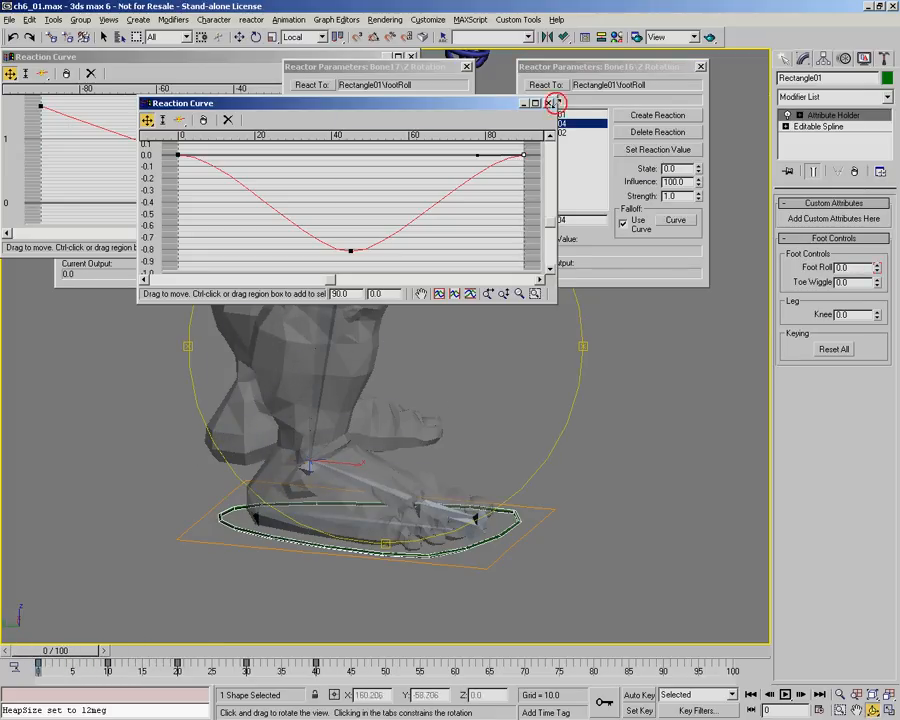
pyautogui.click(550, 103)
pyautogui.click(257, 58)
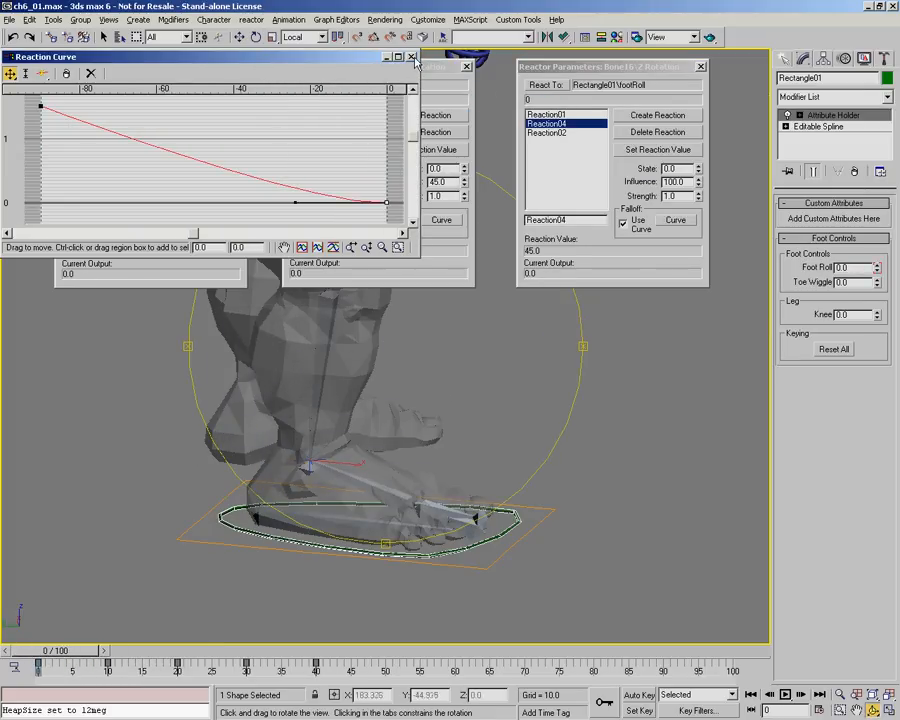
pyautogui.click(411, 57)
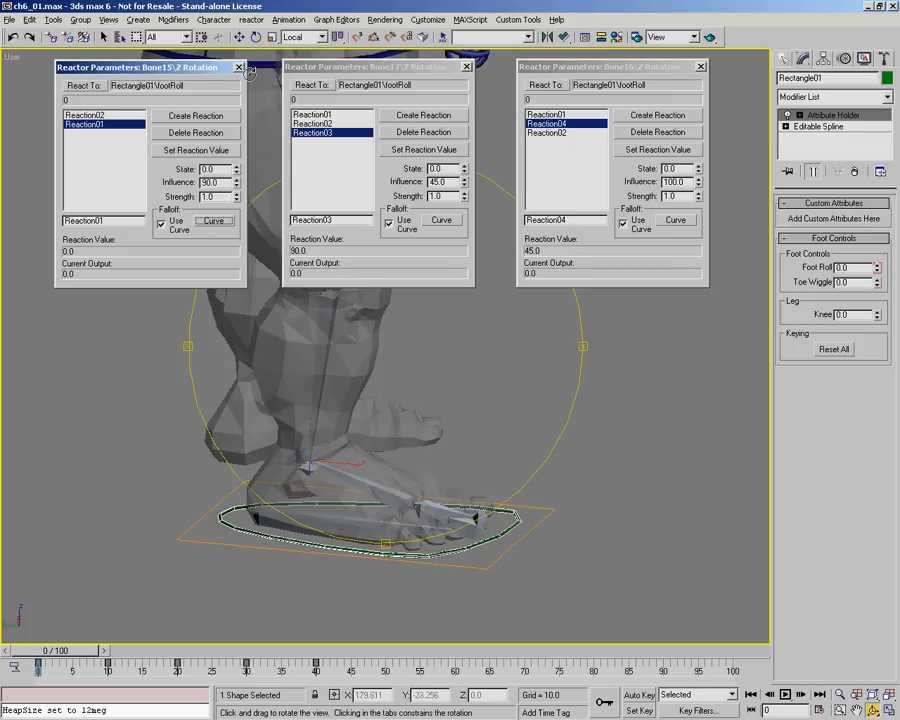
pyautogui.click(238, 67)
pyautogui.click(466, 67)
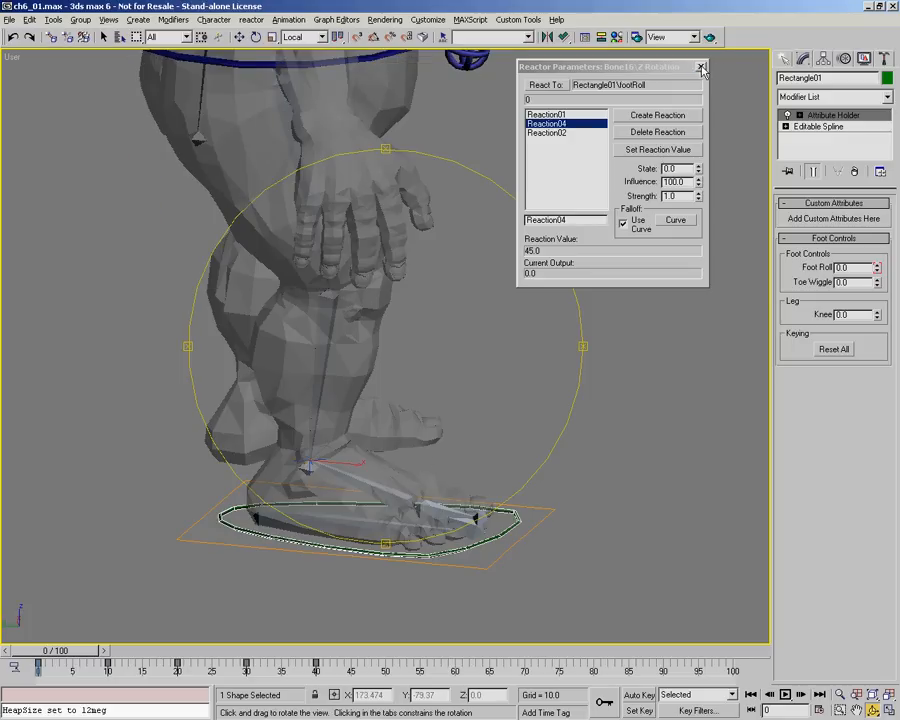
pyautogui.click(702, 70)
# Examine the toe bone Bone19 up close and the foot control's Toe Wiggle attribute
pyautogui.moveTo(426, 370); pyautogui.dragTo(468, 502)
pyautogui.scroll(5, 450, 454)
pyautogui.press('w')
pyautogui.click(435, 471)
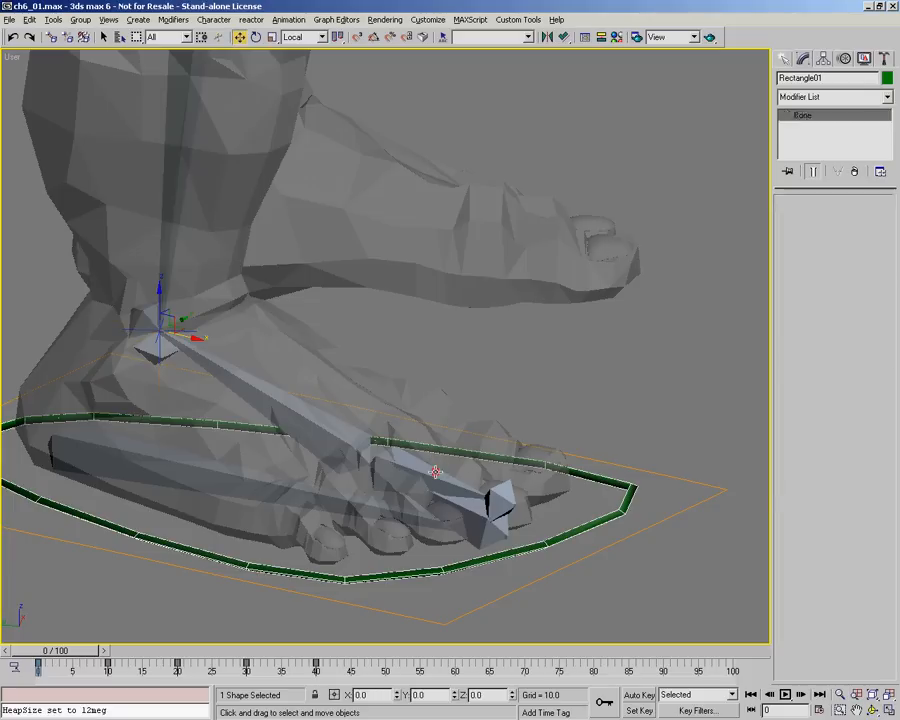
pyautogui.click(435, 471)
pyautogui.moveTo(403, 432); pyautogui.dragTo(462, 420, button='middle')
pyautogui.hotkey('alt', 'z')
pyautogui.moveTo(434, 402); pyautogui.dragTo(444, 424)
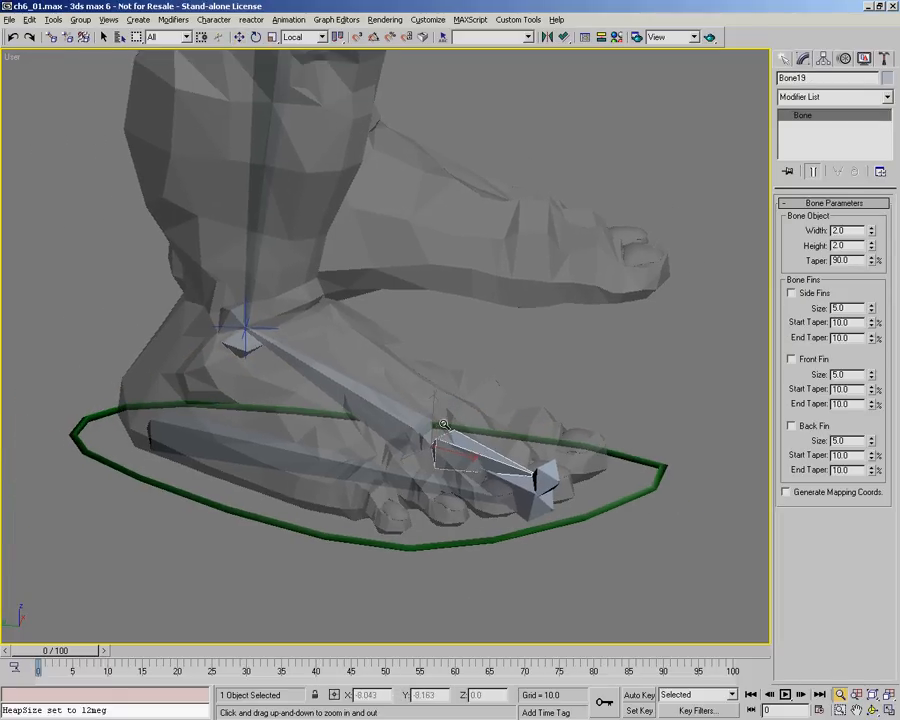
pyautogui.moveTo(444, 424); pyautogui.dragTo(448, 380, button='middle')
pyautogui.press('w')
pyautogui.click(519, 474)
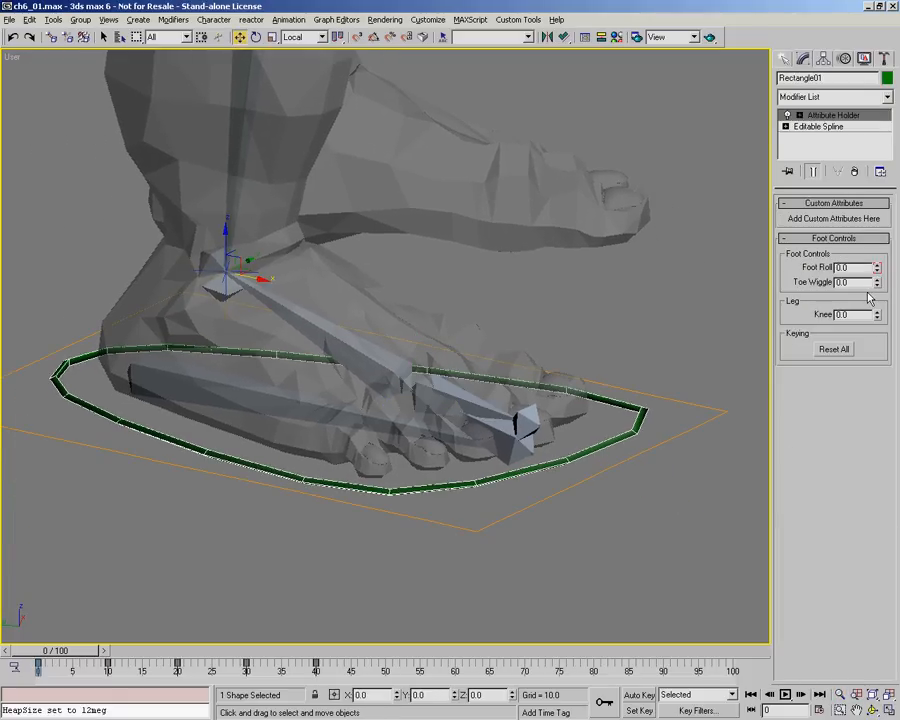
# Select the toe bone Bone19 and freeze its rotation
pyautogui.click(483, 404)
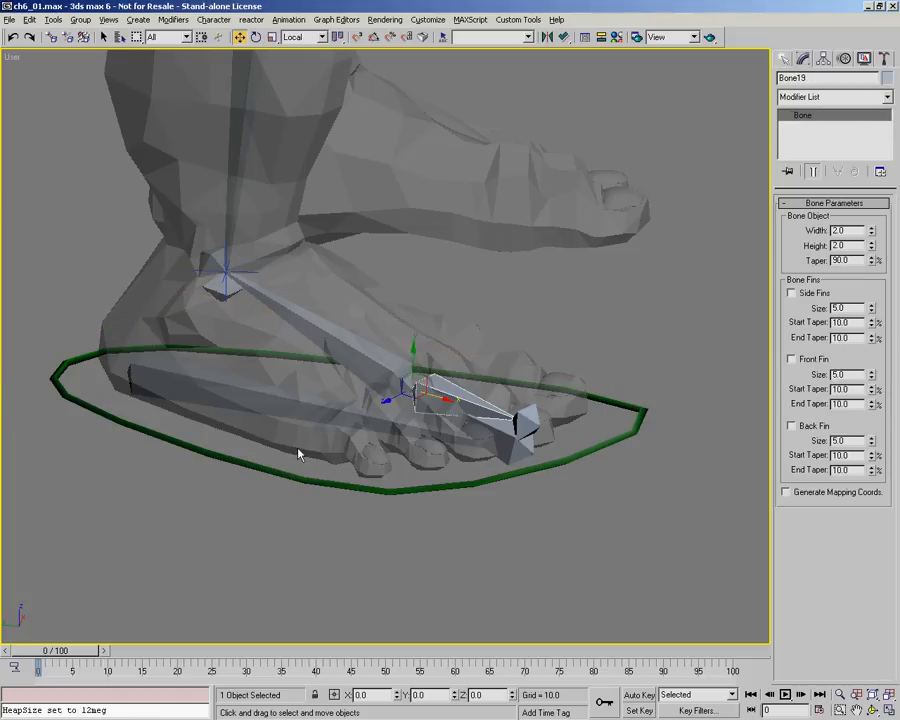
pyautogui.rightClick(300, 492)
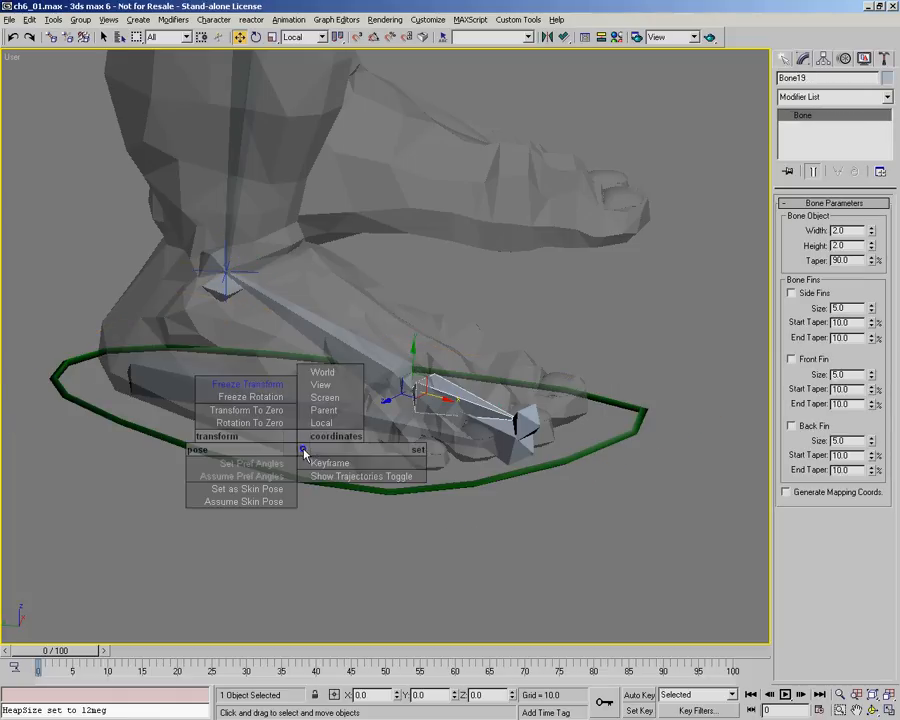
pyautogui.click(255, 393)
pyautogui.click(422, 415)
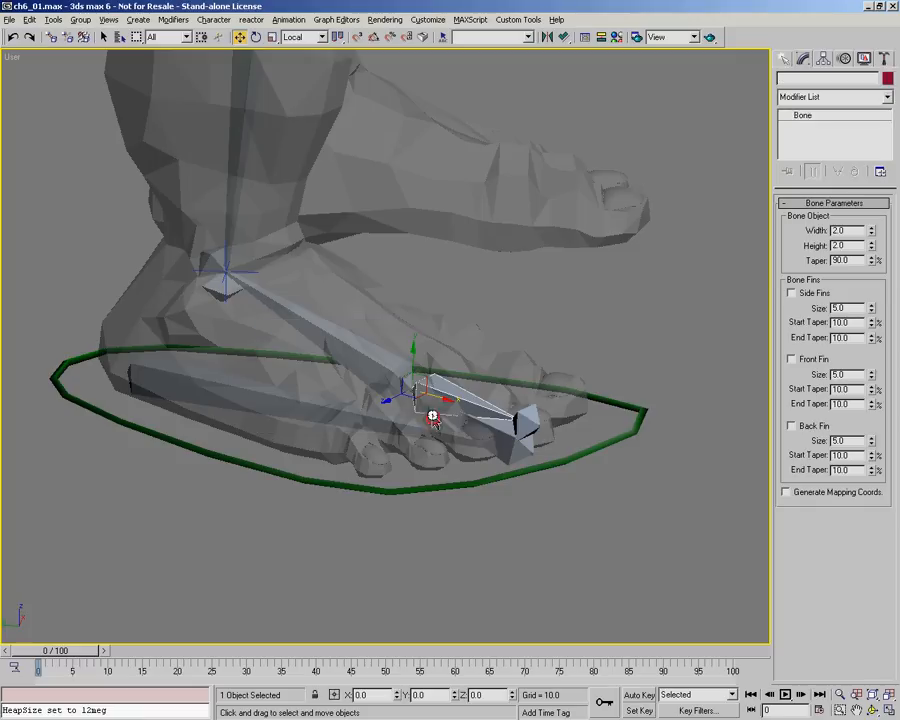
# Start wiring Bone19's Zero Euler XYZ Z Rotation to the toes attribute in the foot control's footControls
pyautogui.keyDown('alt'); pyautogui.moveTo(464, 410); pyautogui.dragTo(350, 403, button='middle'); pyautogui.keyUp('alt')
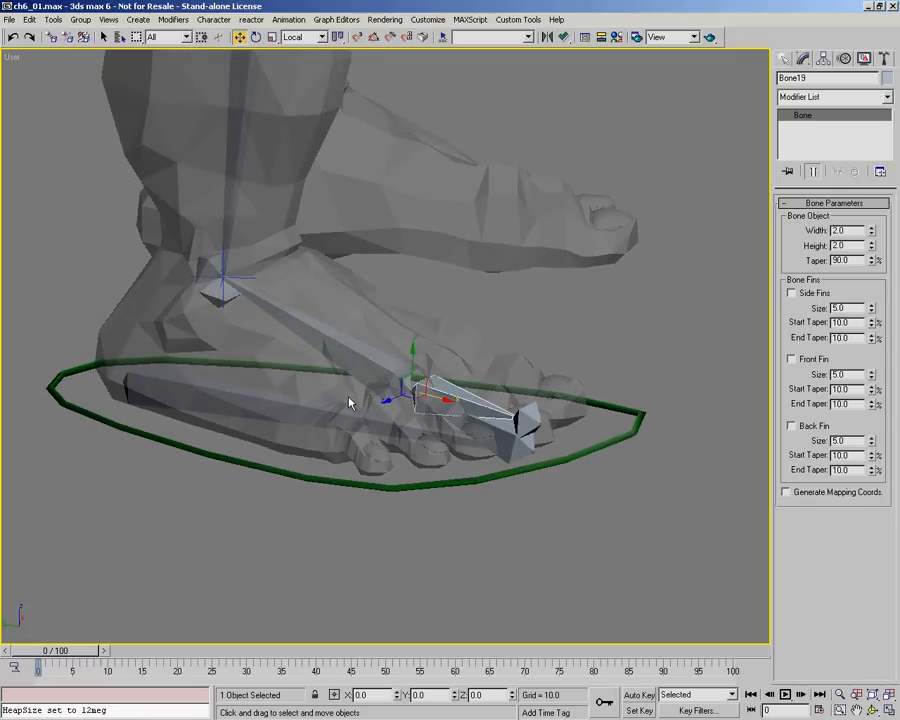
pyautogui.rightClick(438, 404)
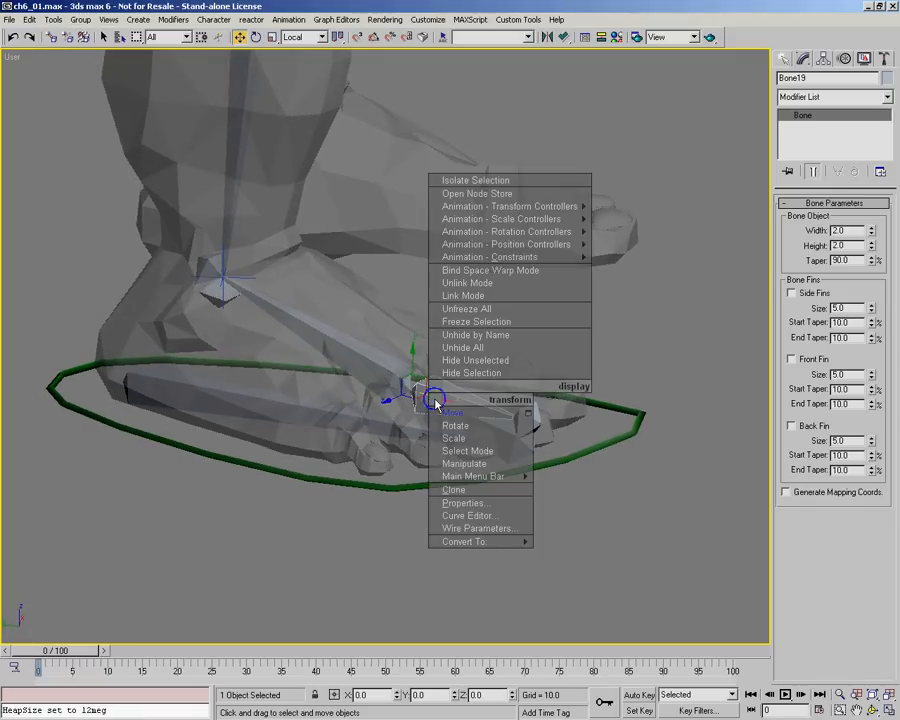
pyautogui.click(470, 528)
pyautogui.moveTo(411, 399)
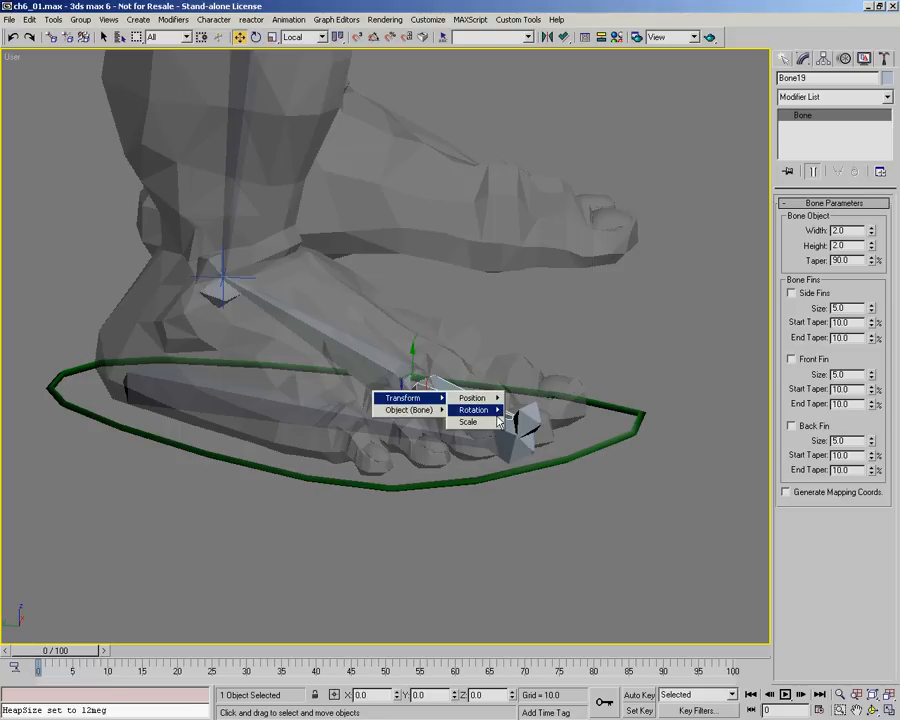
pyautogui.moveTo(474, 410)
pyautogui.moveTo(548, 428)
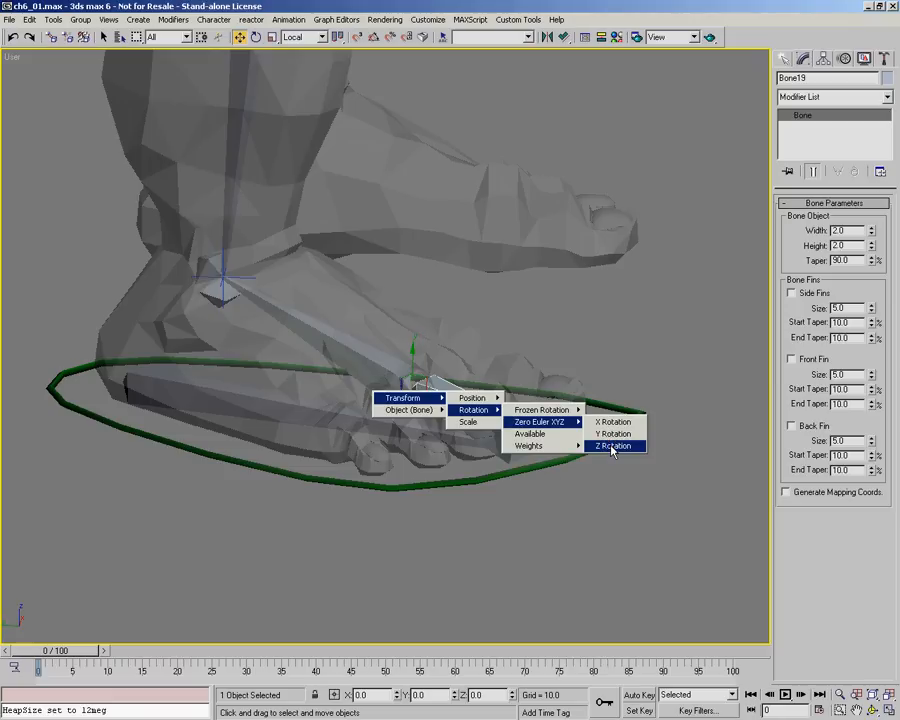
pyautogui.click(612, 447)
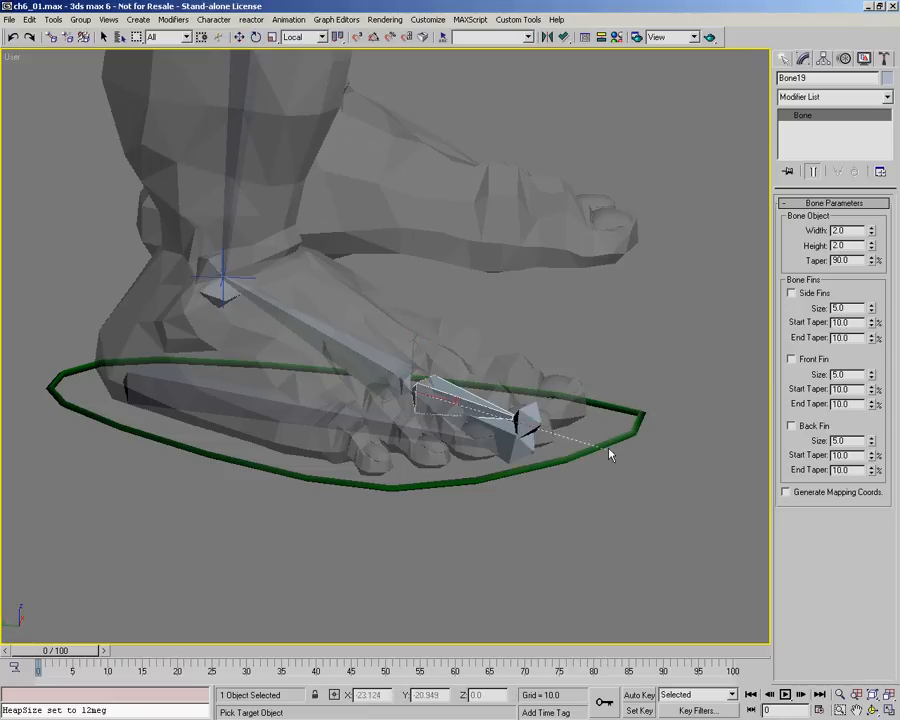
pyautogui.click(460, 485)
pyautogui.moveTo(458, 508)
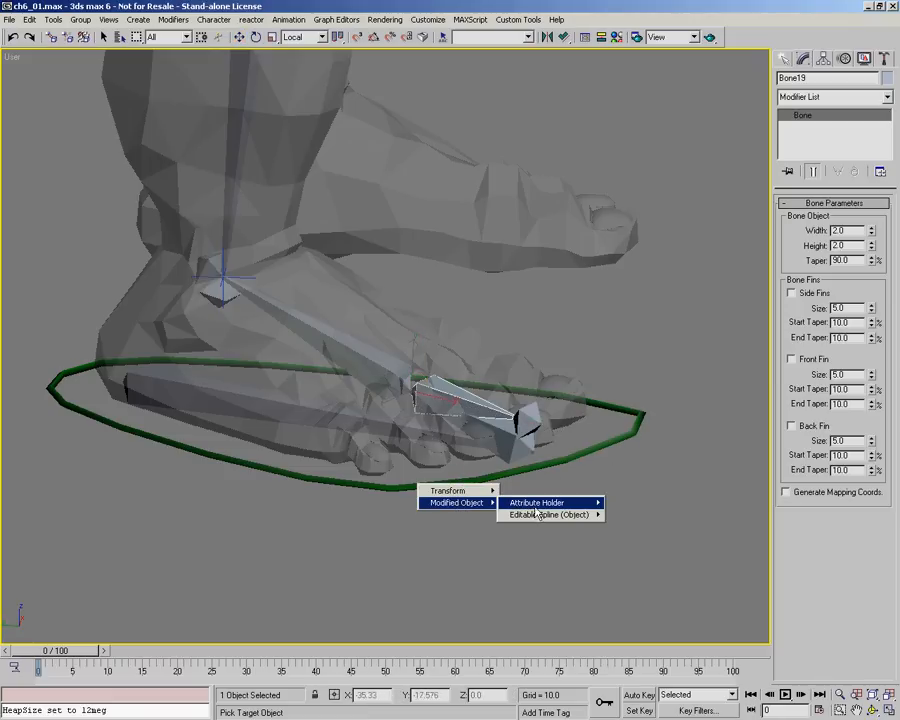
pyautogui.moveTo(550, 502)
pyautogui.moveTo(641, 531)
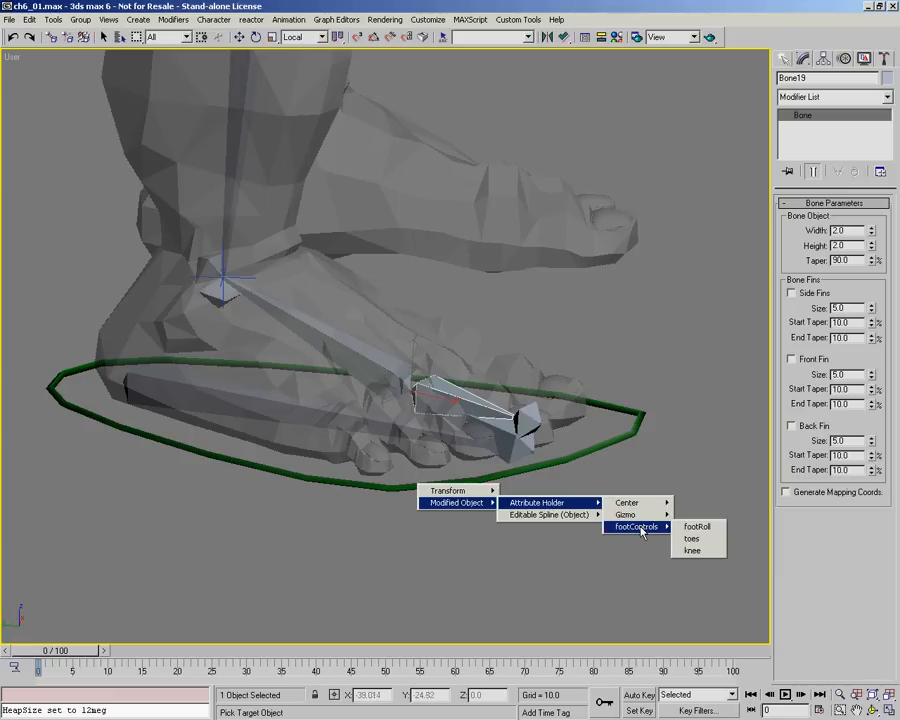
pyautogui.click(706, 546)
# Set the control direction so the foot control's toes attribute drives Bone19's Z Rotation, and connect the wire
pyautogui.moveTo(300, 176); pyautogui.dragTo(452, 384)
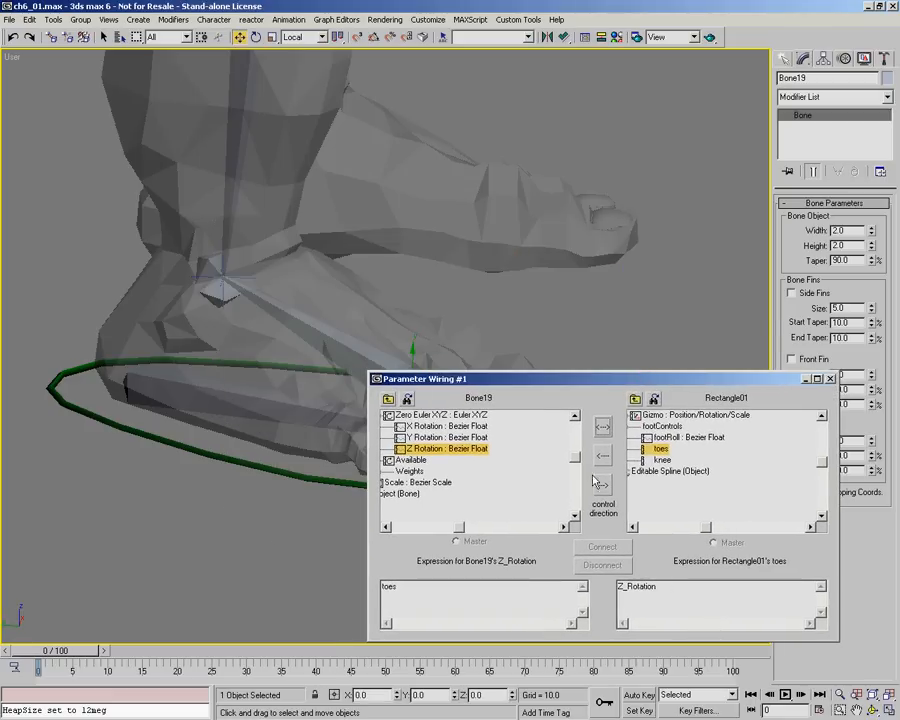
pyautogui.click(603, 457)
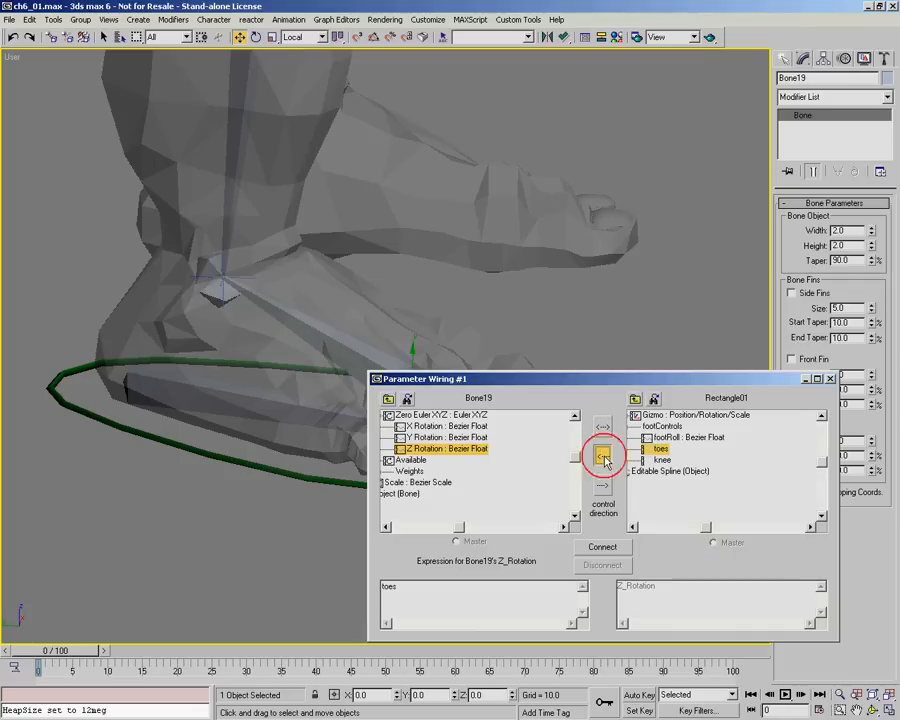
pyautogui.keyDown('alt'); pyautogui.moveTo(518, 240); pyautogui.dragTo(480, 180, button='middle'); pyautogui.keyUp('alt')
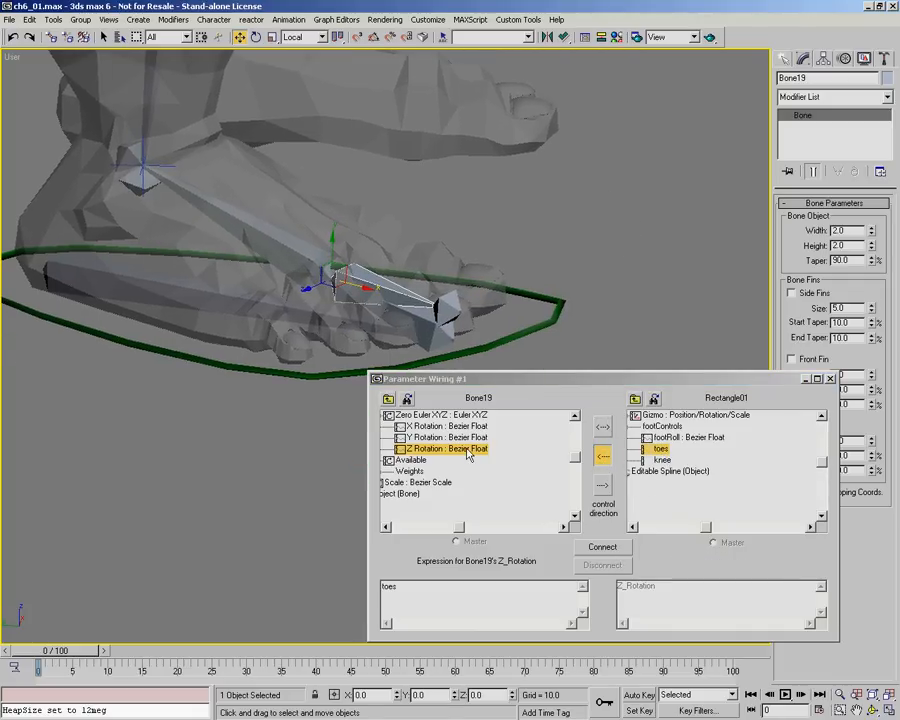
pyautogui.click(601, 550)
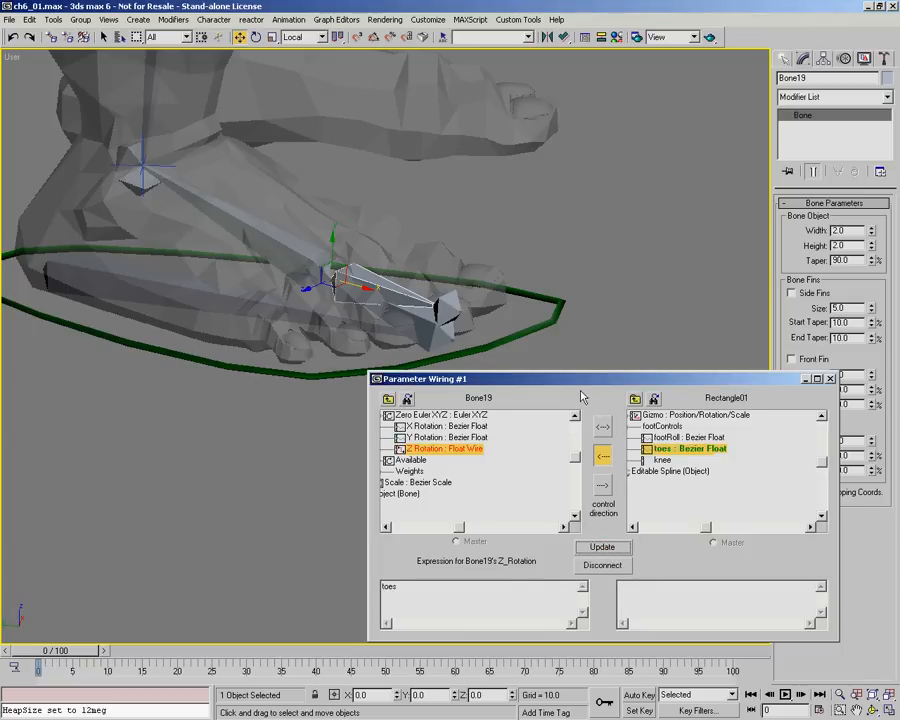
# Select the foot control and test how its Toe Wiggle value rotates the toe bone
pyautogui.moveTo(580, 379); pyautogui.dragTo(488, 379)
pyautogui.click(500, 342)
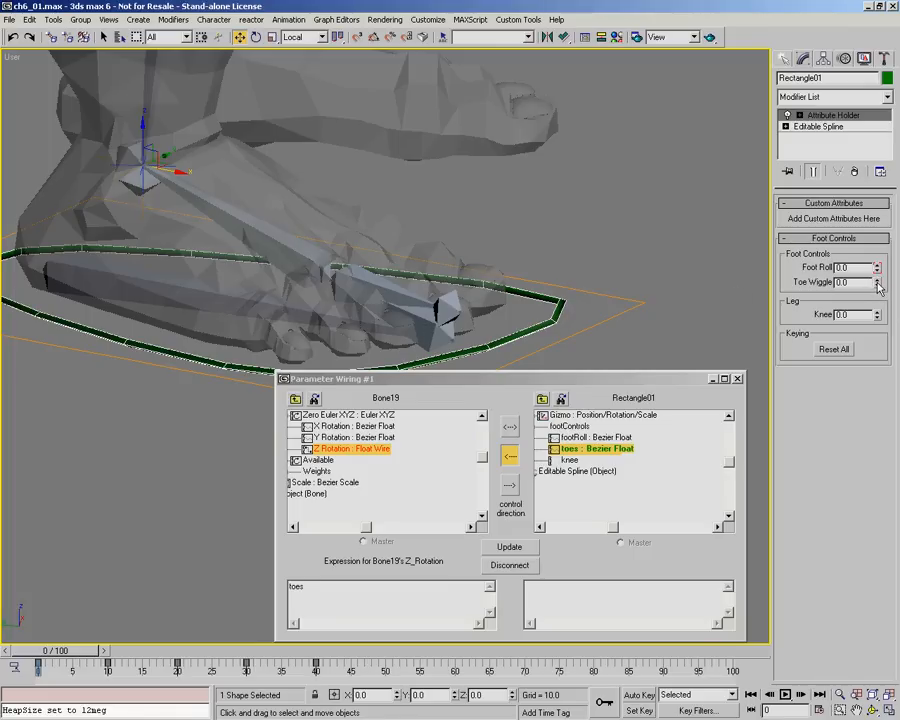
pyautogui.moveTo(879, 287); pyautogui.dragTo(886, 189)
pyautogui.moveTo(631, 77); pyautogui.dragTo(621, 26)
pyautogui.moveTo(879, 21); pyautogui.dragTo(868, 681)
pyautogui.rightClick(868, 681)
pyautogui.moveTo(877, 287); pyautogui.dragTo(852, 291)
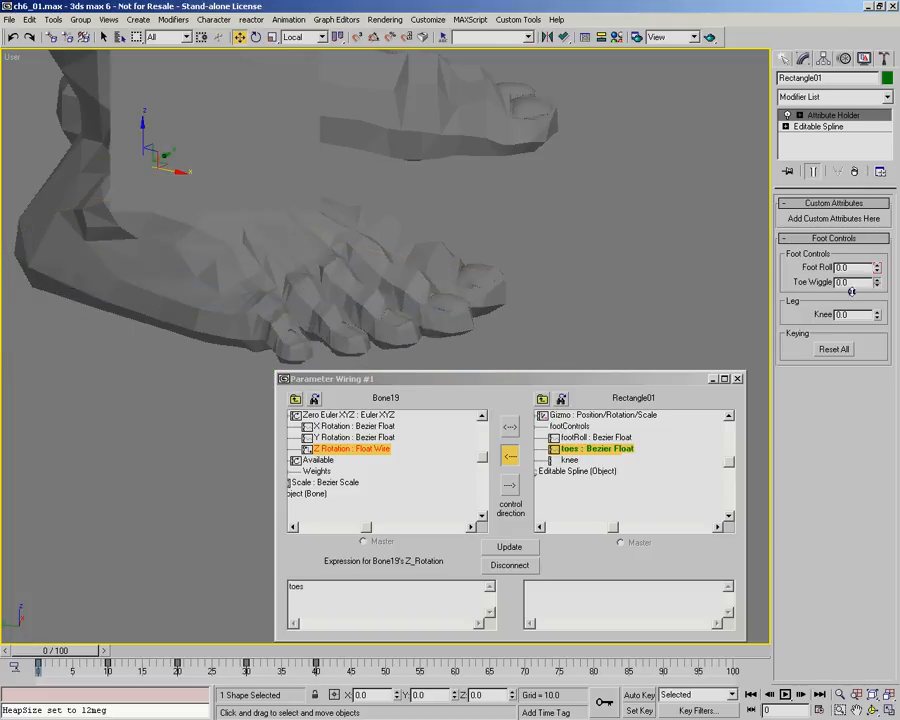
# Update the expression for Bone19's Z Rotation to degToRad toes, then test Toe Wiggle and close the wiring window
pyautogui.click(306, 593)
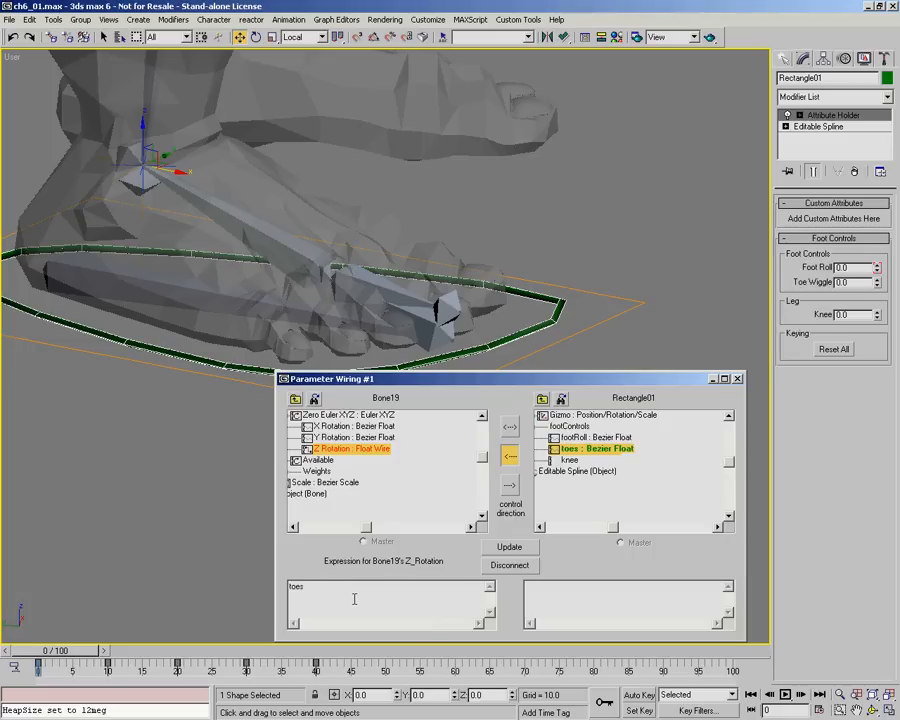
pyautogui.write('R')
pyautogui.click(511, 547)
pyautogui.moveTo(878, 280); pyautogui.dragTo(755, 512)
pyautogui.rightClick(755, 512)
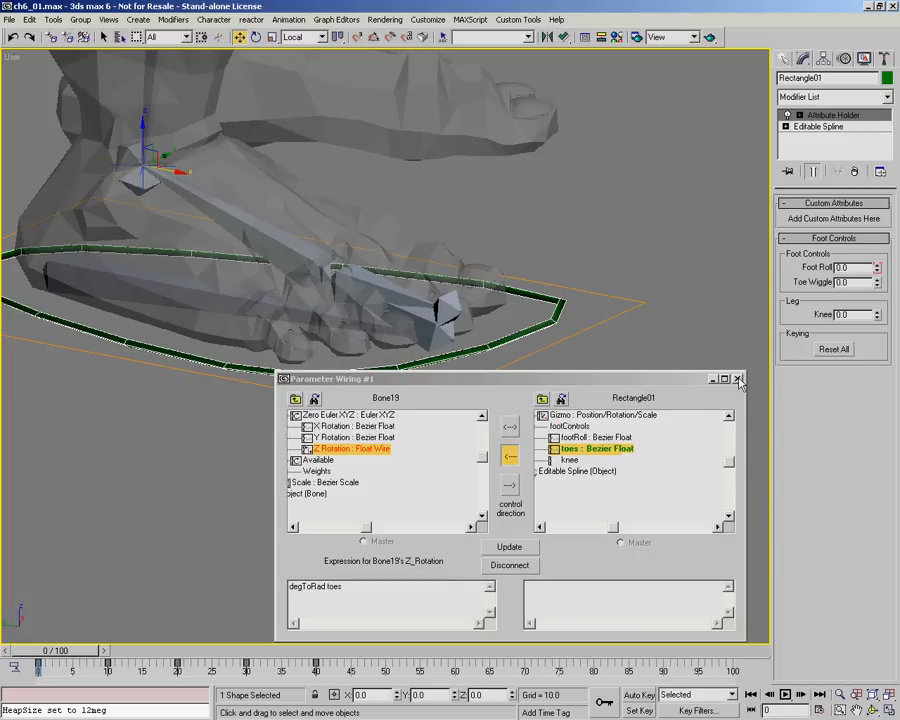
pyautogui.click(738, 381)
# View the whole lower leg and try out the foot control's Knee attribute
pyautogui.keyDown('alt'); pyautogui.moveTo(687, 382); pyautogui.dragTo(360, 475, button='middle'); pyautogui.keyUp('alt')
pyautogui.keyDown('alt'); pyautogui.moveTo(393, 433); pyautogui.dragTo(388, 428, button='middle'); pyautogui.keyUp('alt')
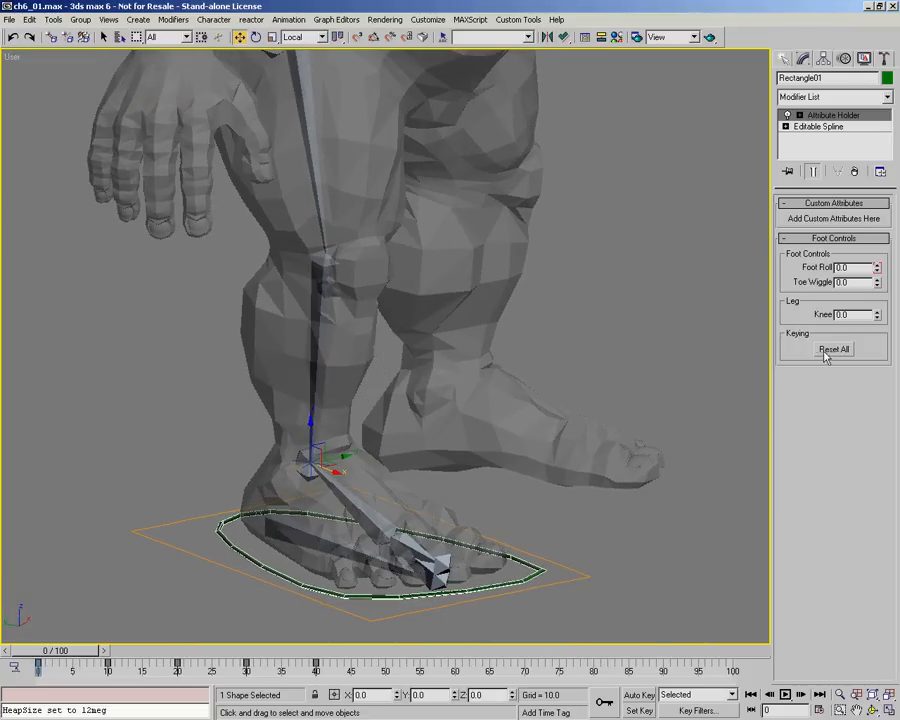
pyautogui.moveTo(878, 316); pyautogui.dragTo(867, 313)
pyautogui.rightClick(870, 314)
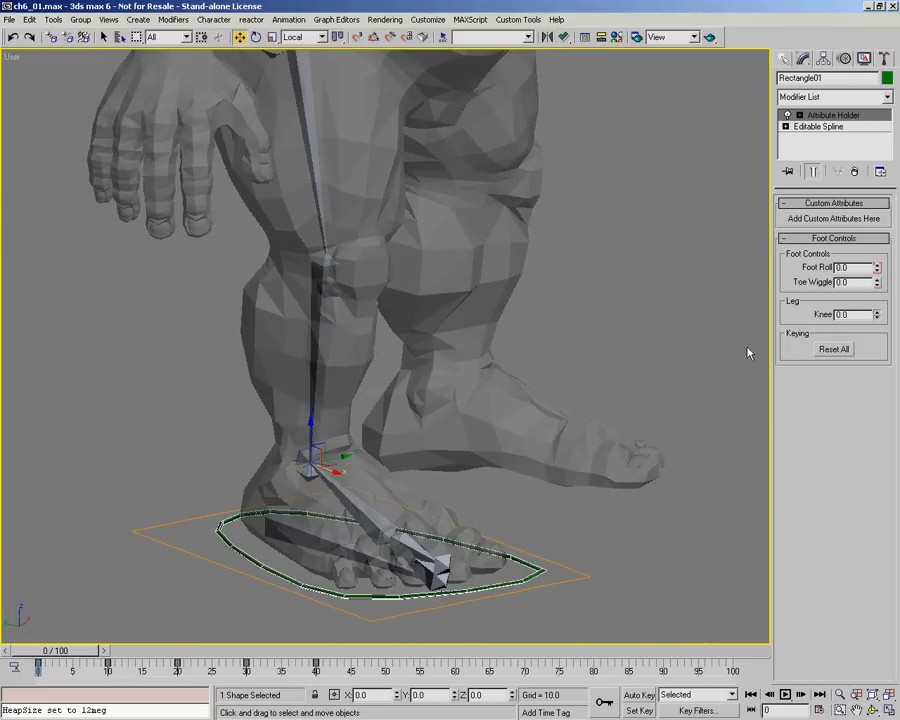
# Select the leg's IK Chain01 and test its IK solver Swivel Angle on the knee
pyautogui.click(380, 474)
pyautogui.click(327, 464)
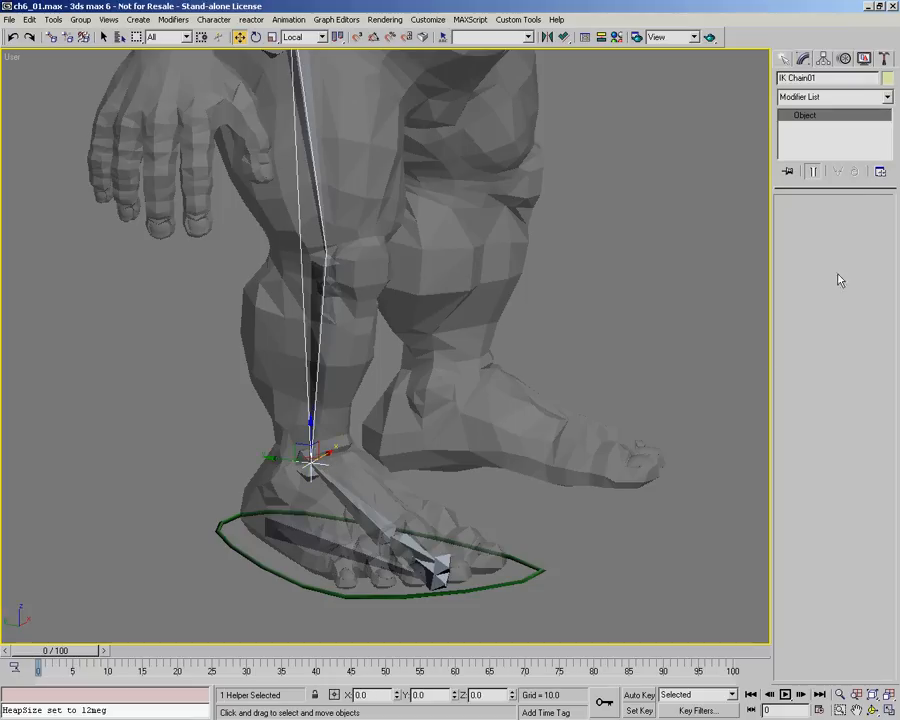
pyautogui.click(845, 59)
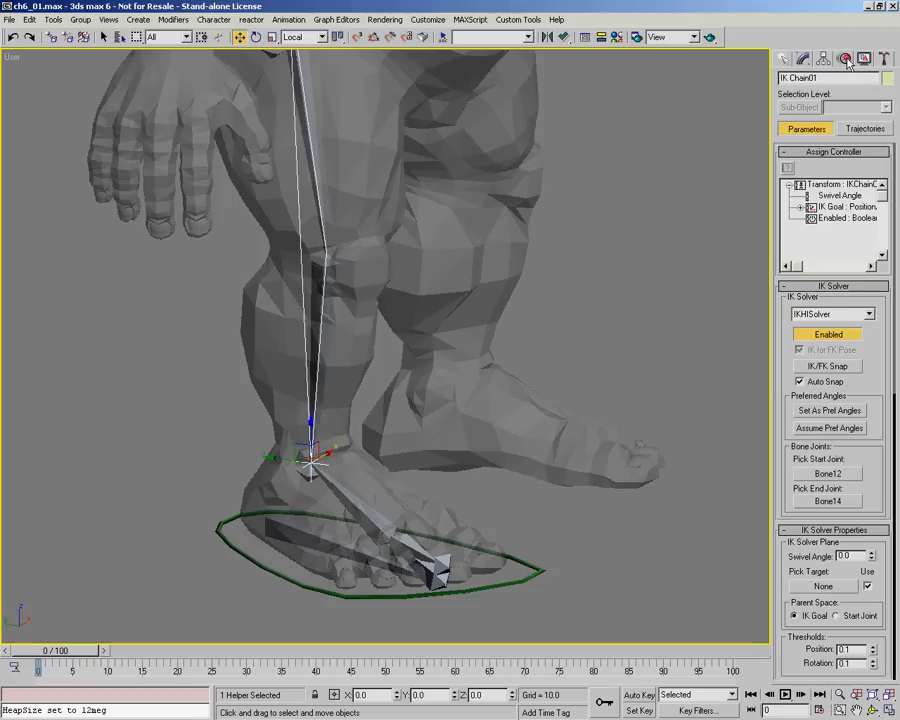
pyautogui.moveTo(313, 344); pyautogui.dragTo(315, 386, button='middle')
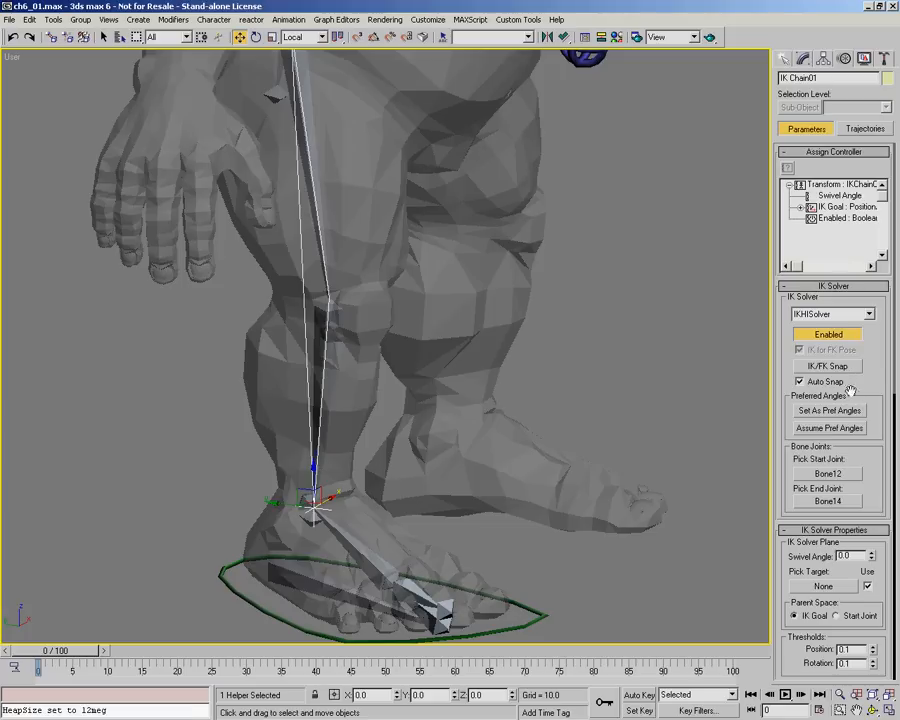
pyautogui.moveTo(881, 376); pyautogui.dragTo(879, 333)
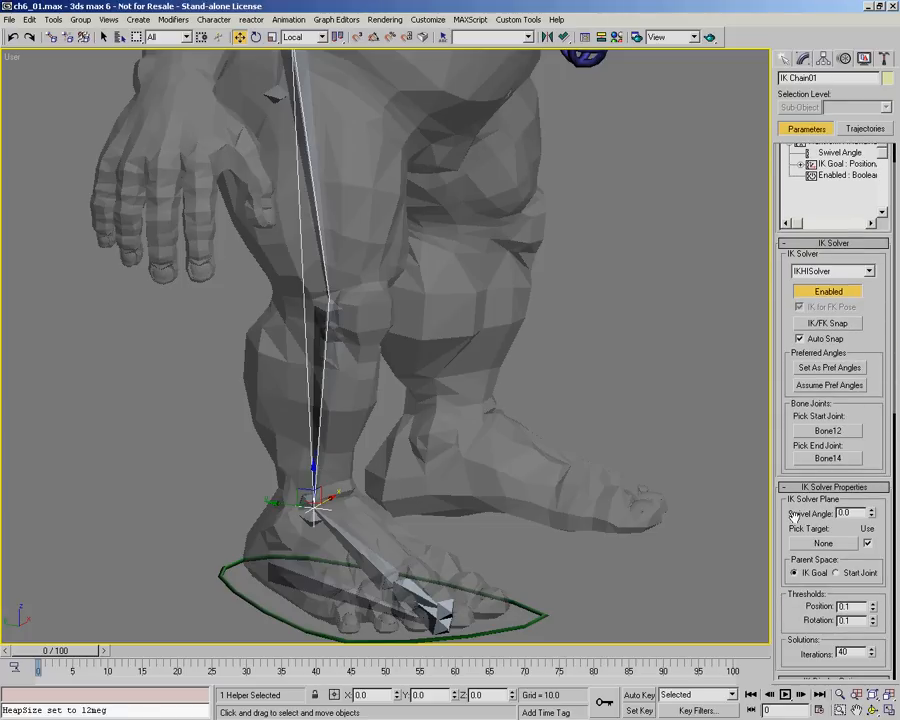
pyautogui.moveTo(873, 514)
pyautogui.mouseDown()
pyautogui.moveTo(873, 522)
pyautogui.moveTo(870, 487)
pyautogui.moveTo(868, 527)
pyautogui.mouseUp()
pyautogui.rightClick(870, 513)
# Select the foot control and show its Foot Controls attributes, including Knee
pyautogui.click(464, 585)
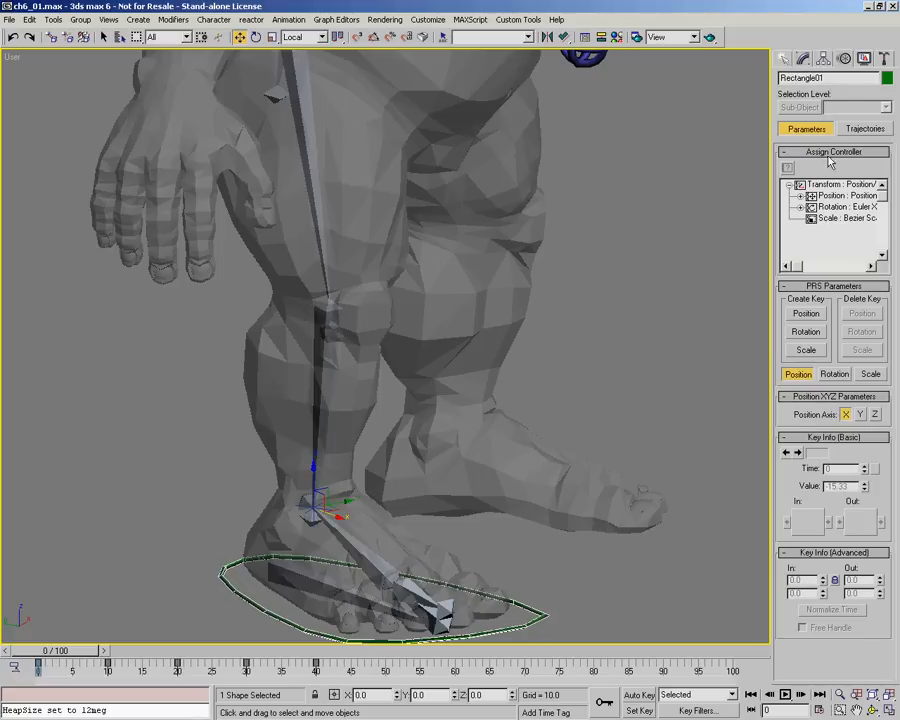
pyautogui.click(801, 61)
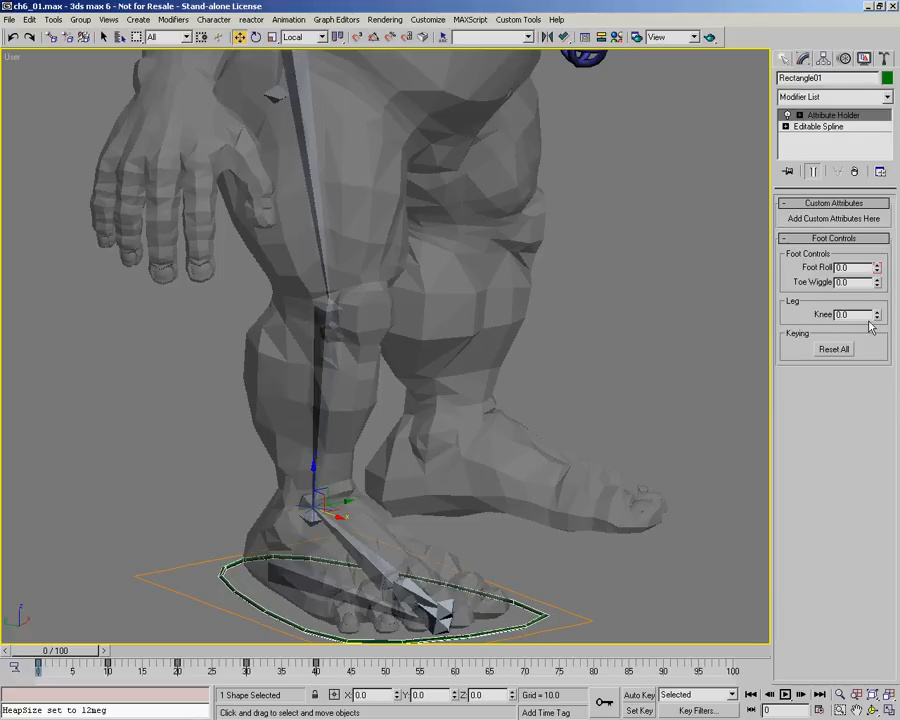
pyautogui.moveTo(410, 420); pyautogui.dragTo(385, 376, button='middle')
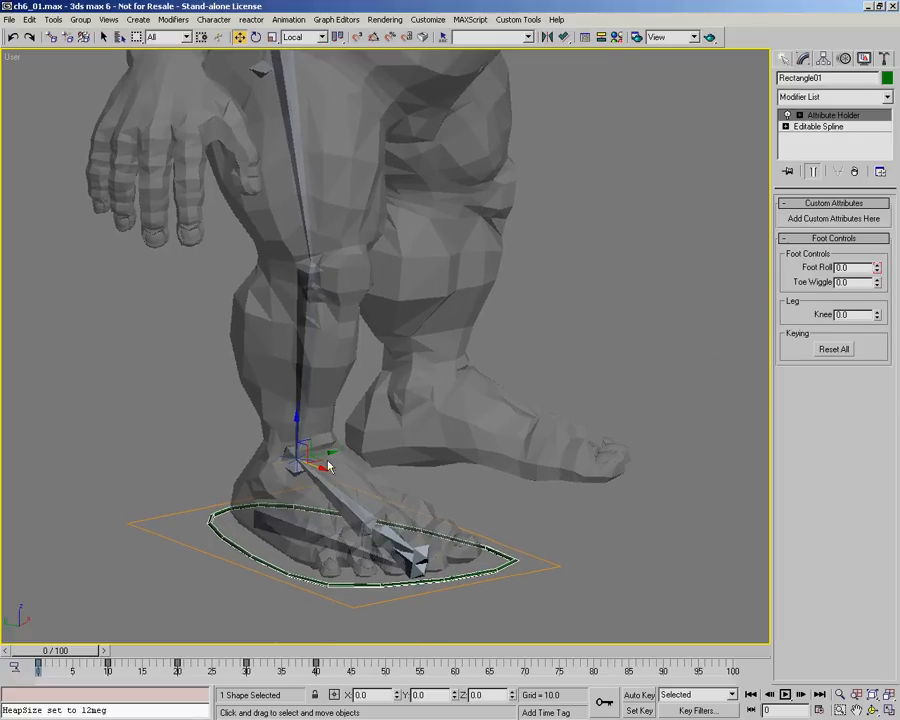
# Start wiring IK Chain01's Swivel Angle to the knee attribute in the foot control's footControls
pyautogui.click(328, 467)
pyautogui.click(300, 457)
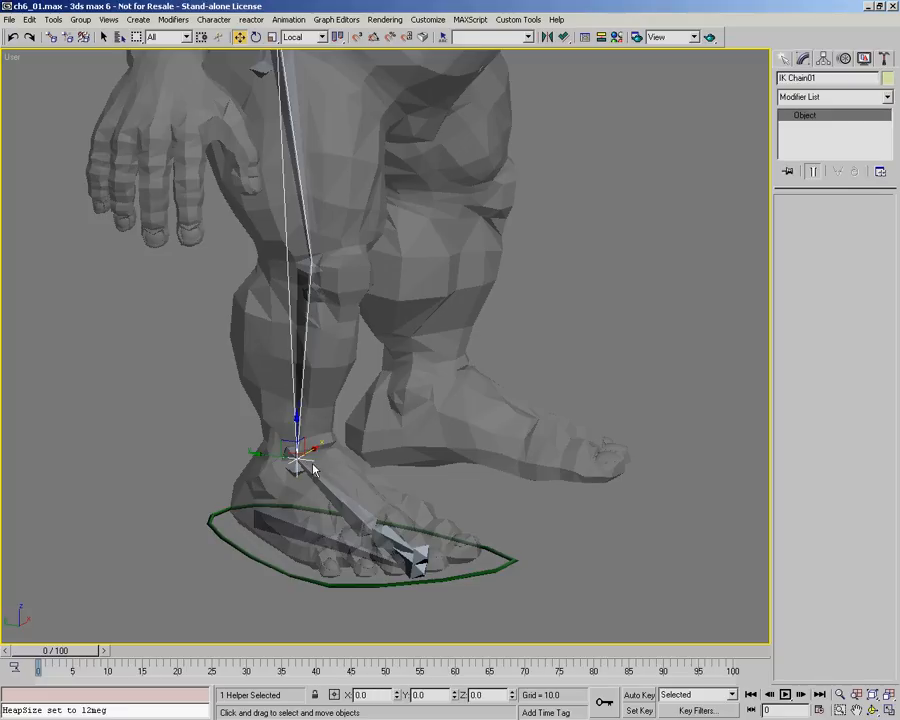
pyautogui.rightClick(319, 447)
pyautogui.click(388, 583)
pyautogui.moveTo(298, 470)
pyautogui.click(360, 466)
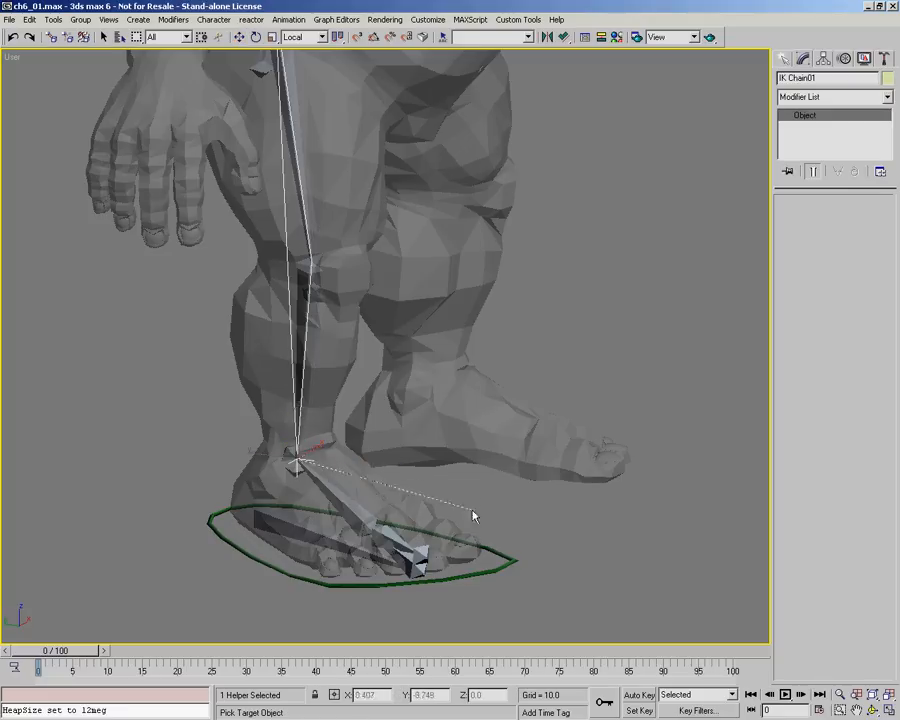
pyautogui.click(451, 581)
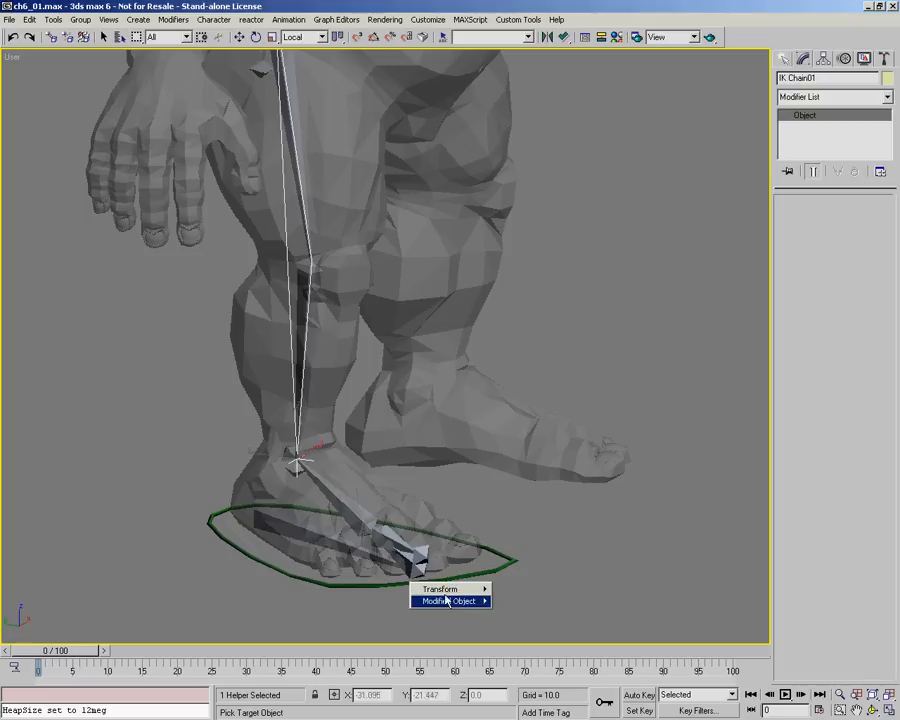
pyautogui.moveTo(444, 603)
pyautogui.moveTo(540, 601)
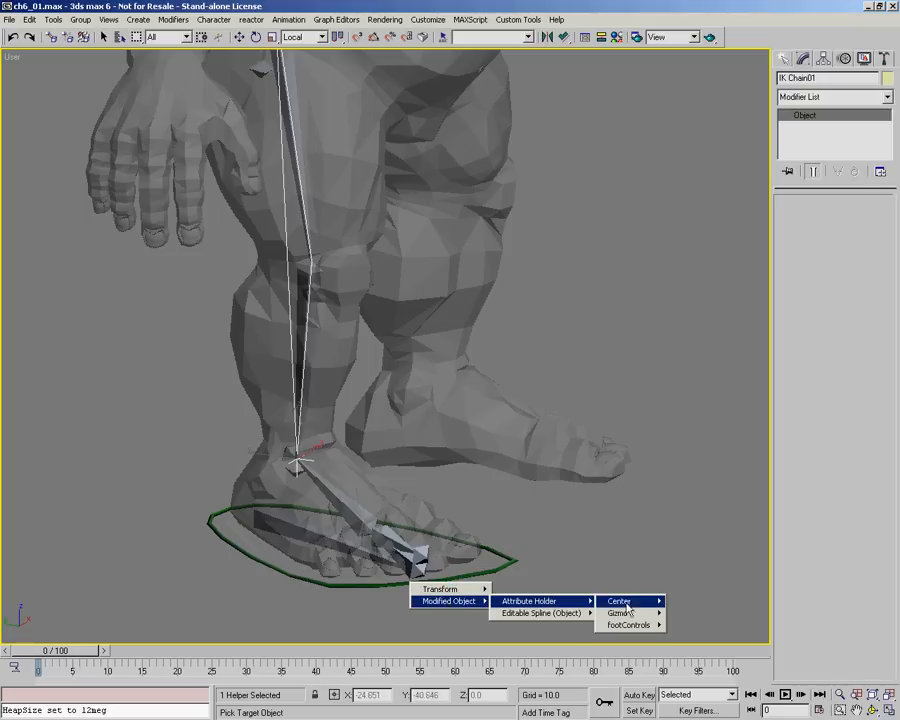
pyautogui.moveTo(630, 625)
pyautogui.click(686, 649)
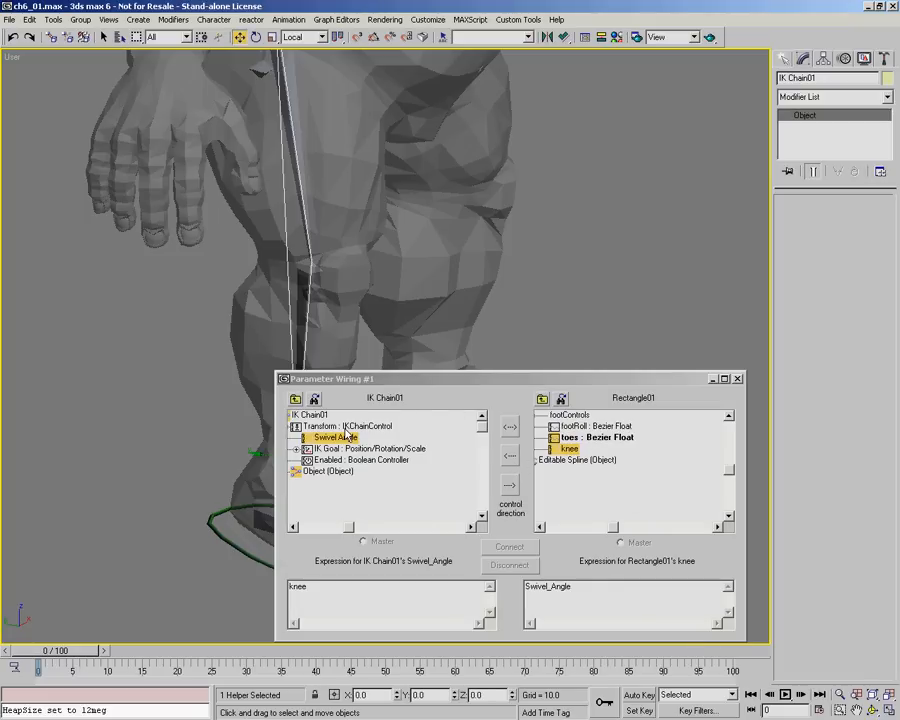
# Connect the wire one way so knee drives IK Chain01's Swivel Angle, and test it with the foot control's Knee value
pyautogui.click(510, 456)
pyautogui.click(511, 547)
pyautogui.moveTo(330, 270); pyautogui.dragTo(474, 349, button='middle')
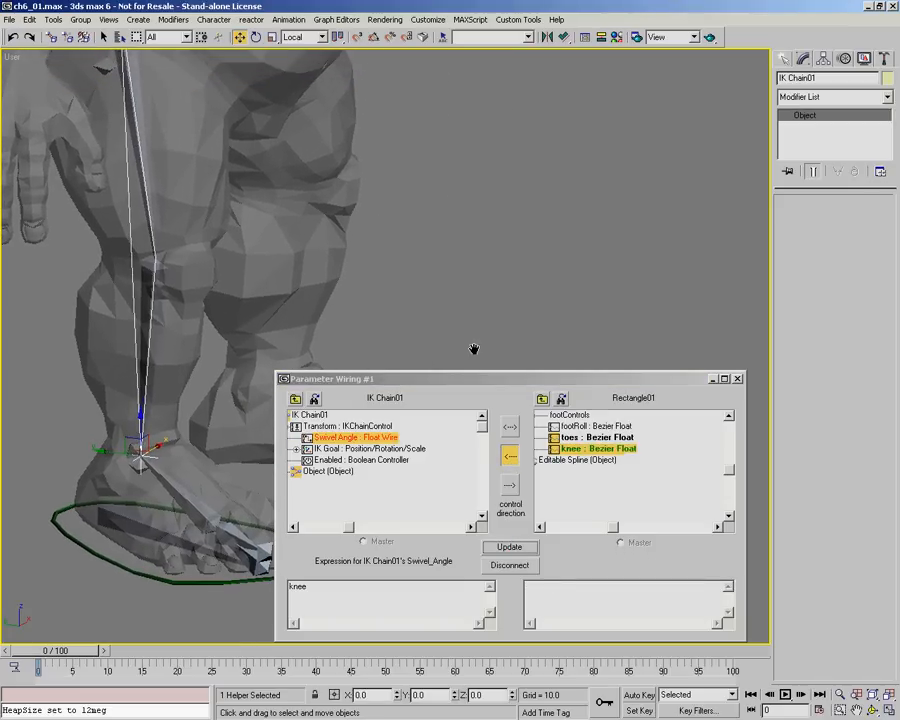
pyautogui.click(185, 581)
pyautogui.moveTo(878, 319); pyautogui.dragTo(877, 211)
pyautogui.rightClick(876, 211)
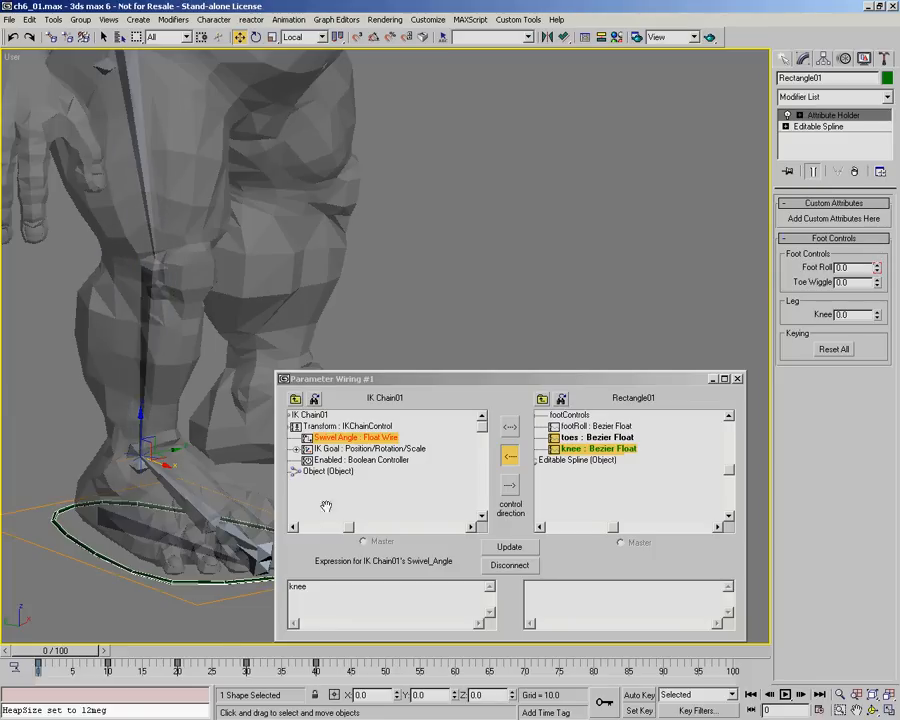
# Update the expression for IK Chain01's Swivel Angle to degToRad knee
pyautogui.click(288, 594)
pyautogui.write('degToRad')
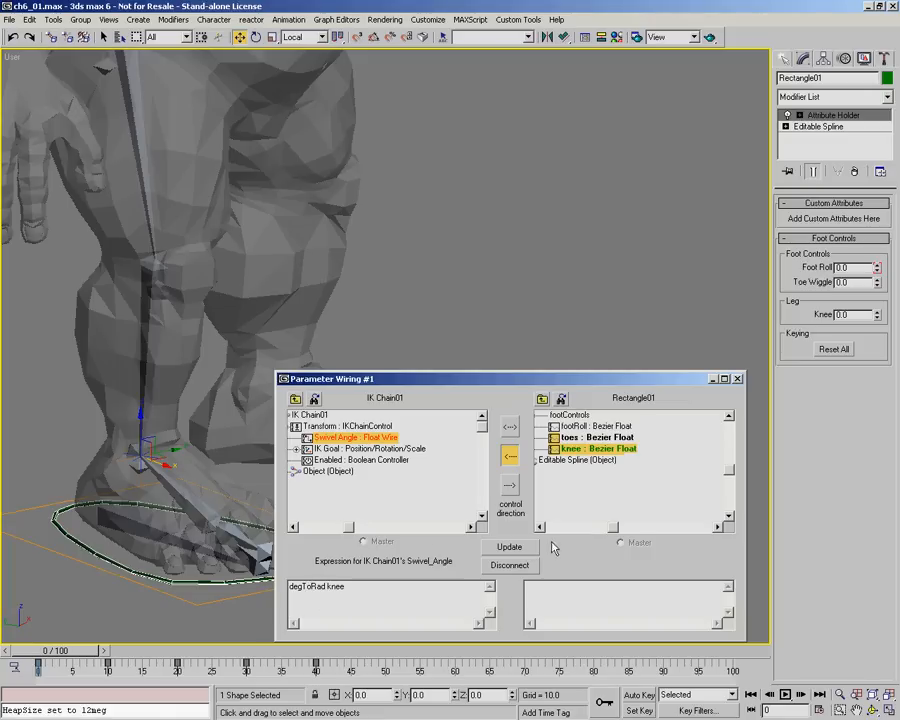
pyautogui.click(526, 549)
# Test the leg's swivel with the foot control's Knee value and close the parameter wiring window
pyautogui.moveTo(877, 320); pyautogui.dragTo(886, 706)
pyautogui.rightClick(876, 318)
pyautogui.rightClick(886, 706)
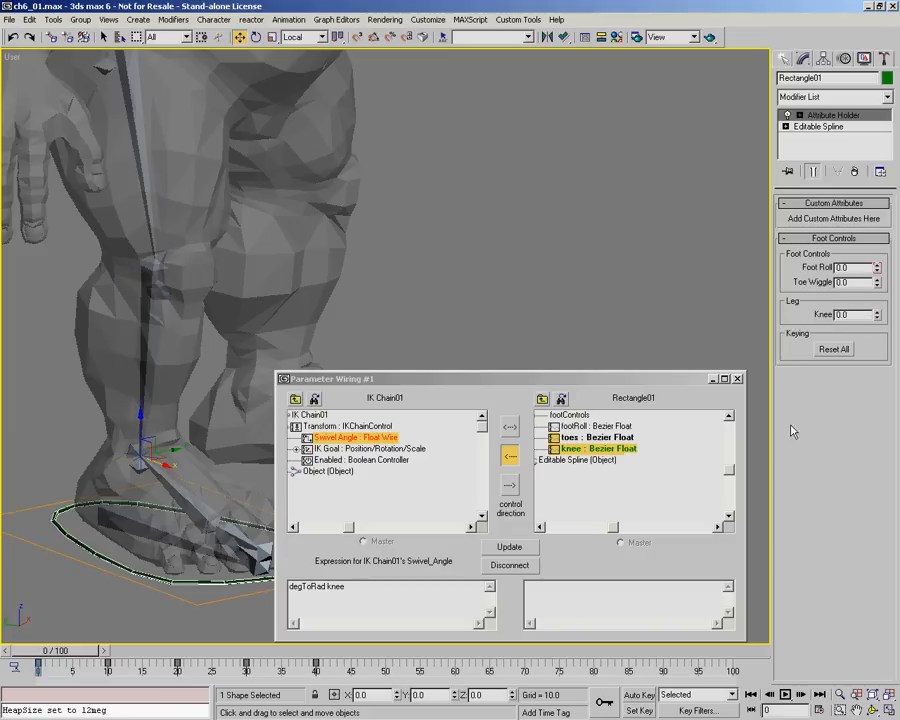
pyautogui.moveTo(877, 318); pyautogui.dragTo(826, 440)
pyautogui.rightClick(826, 440)
pyautogui.click(737, 379)
# Test the foot control's Foot Roll, Toe Wiggle and Knee values in turn and examine the leg's response
pyautogui.moveTo(284, 429); pyautogui.dragTo(387, 402, button='middle')
pyautogui.moveTo(877, 268); pyautogui.dragTo(877, 300)
pyautogui.moveTo(861, 7); pyautogui.dragTo(851, 373)
pyautogui.rightClick(851, 373)
pyautogui.moveTo(872, 282); pyautogui.dragTo(862, 348)
pyautogui.rightClick(862, 348)
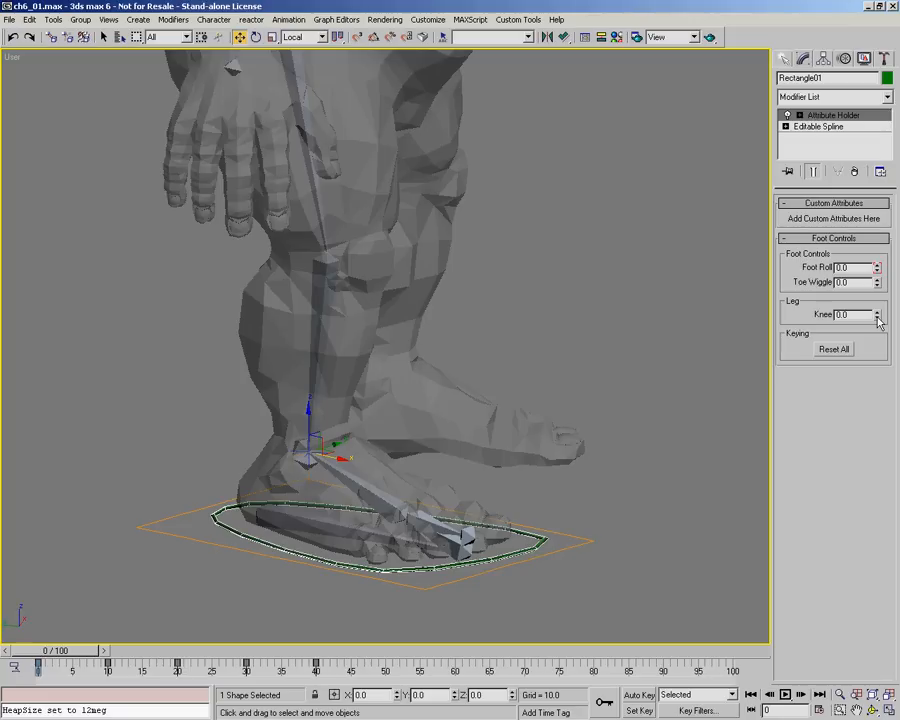
pyautogui.moveTo(877, 318); pyautogui.dragTo(881, 174)
pyautogui.rightClick(881, 174)
pyautogui.keyDown('alt'); pyautogui.moveTo(435, 351); pyautogui.dragTo(410, 346, button='middle'); pyautogui.keyUp('alt')
pyautogui.keyDown('alt'); pyautogui.moveTo(420, 470); pyautogui.dragTo(422, 450, button='middle'); pyautogui.keyUp('alt')
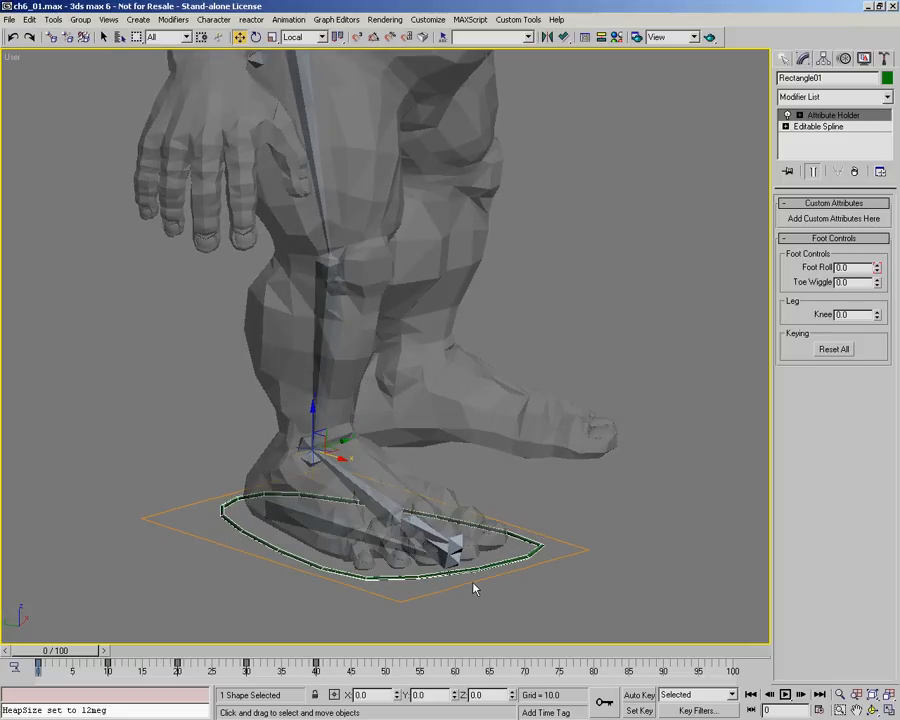